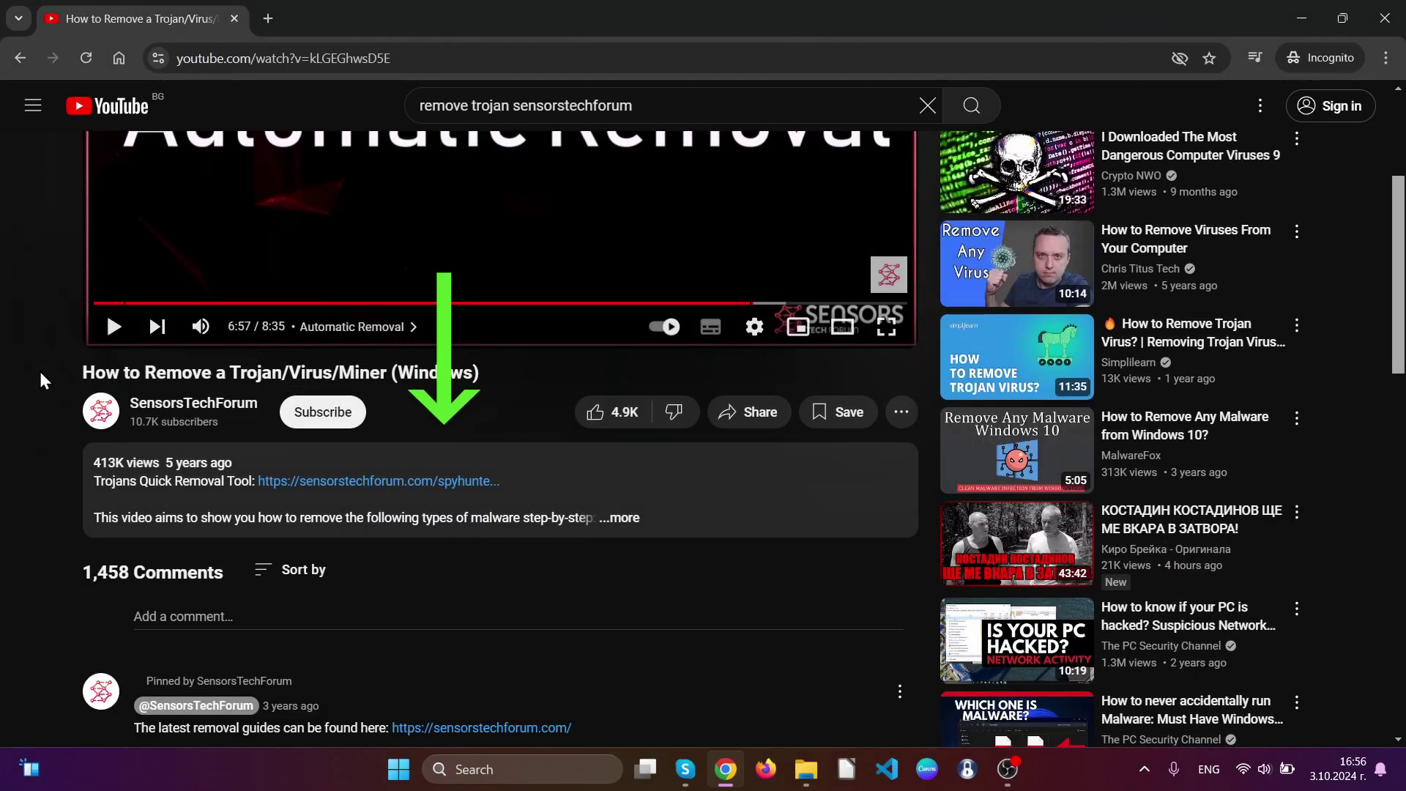
Download the SpyHunter 5 installer from the description link and launch it.
click(338, 491)
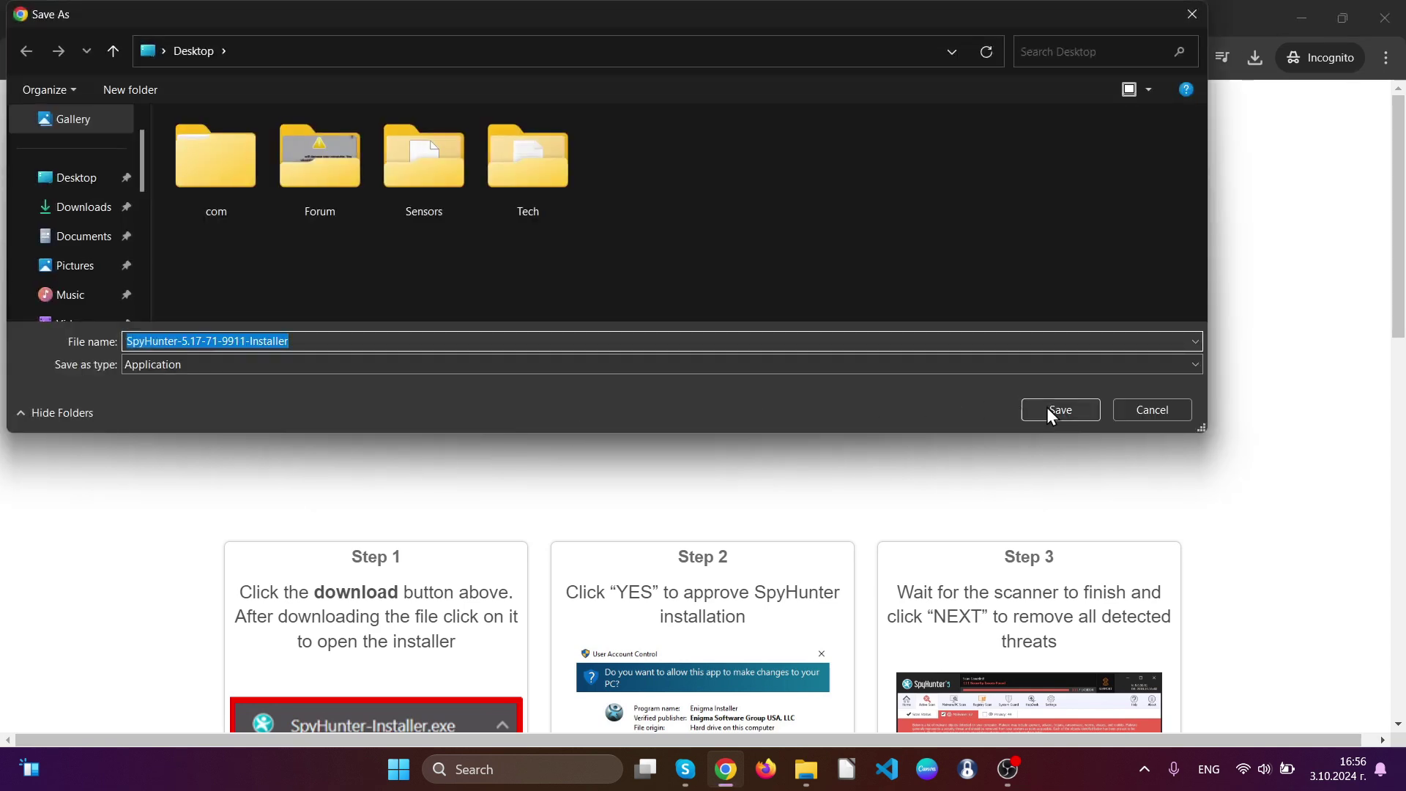
click(1047, 410)
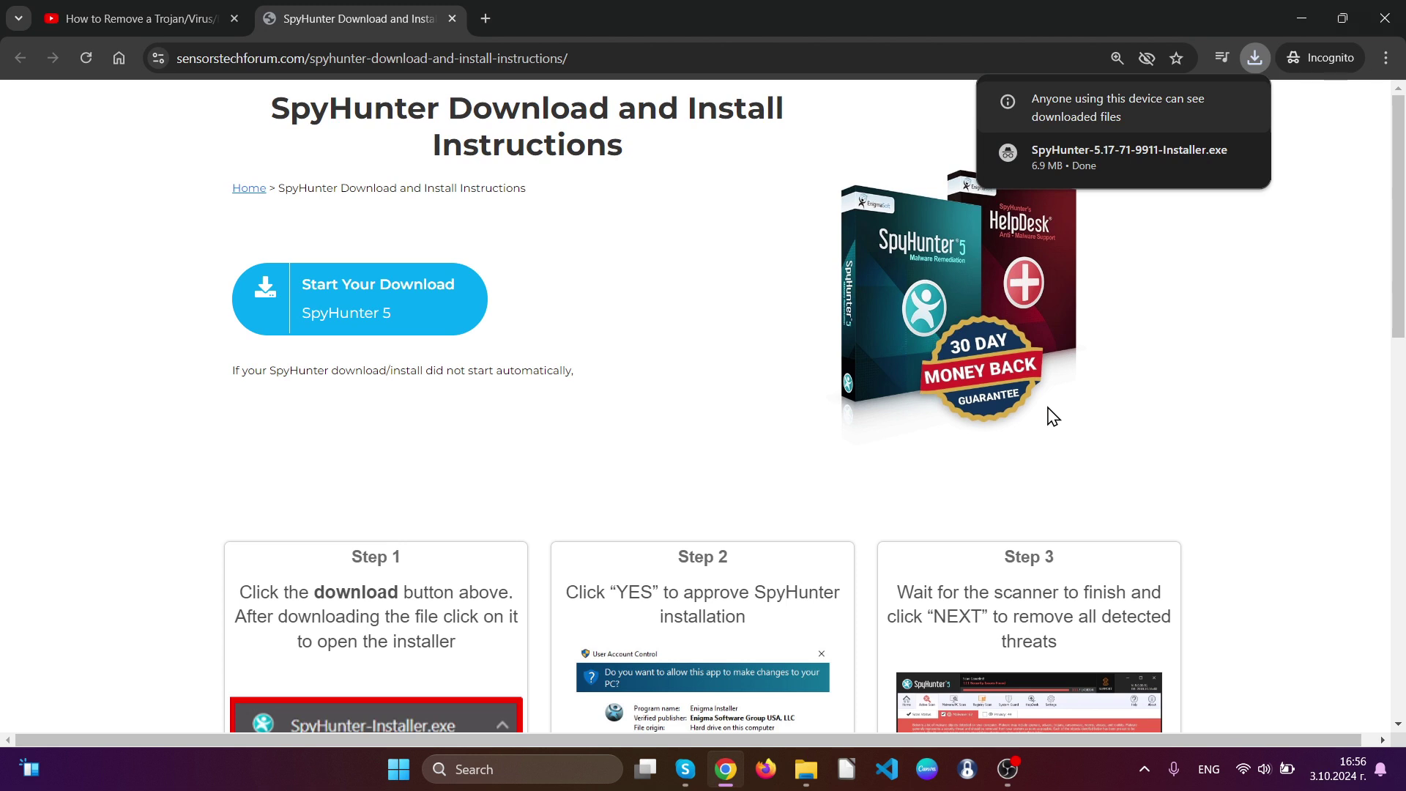
click(1063, 162)
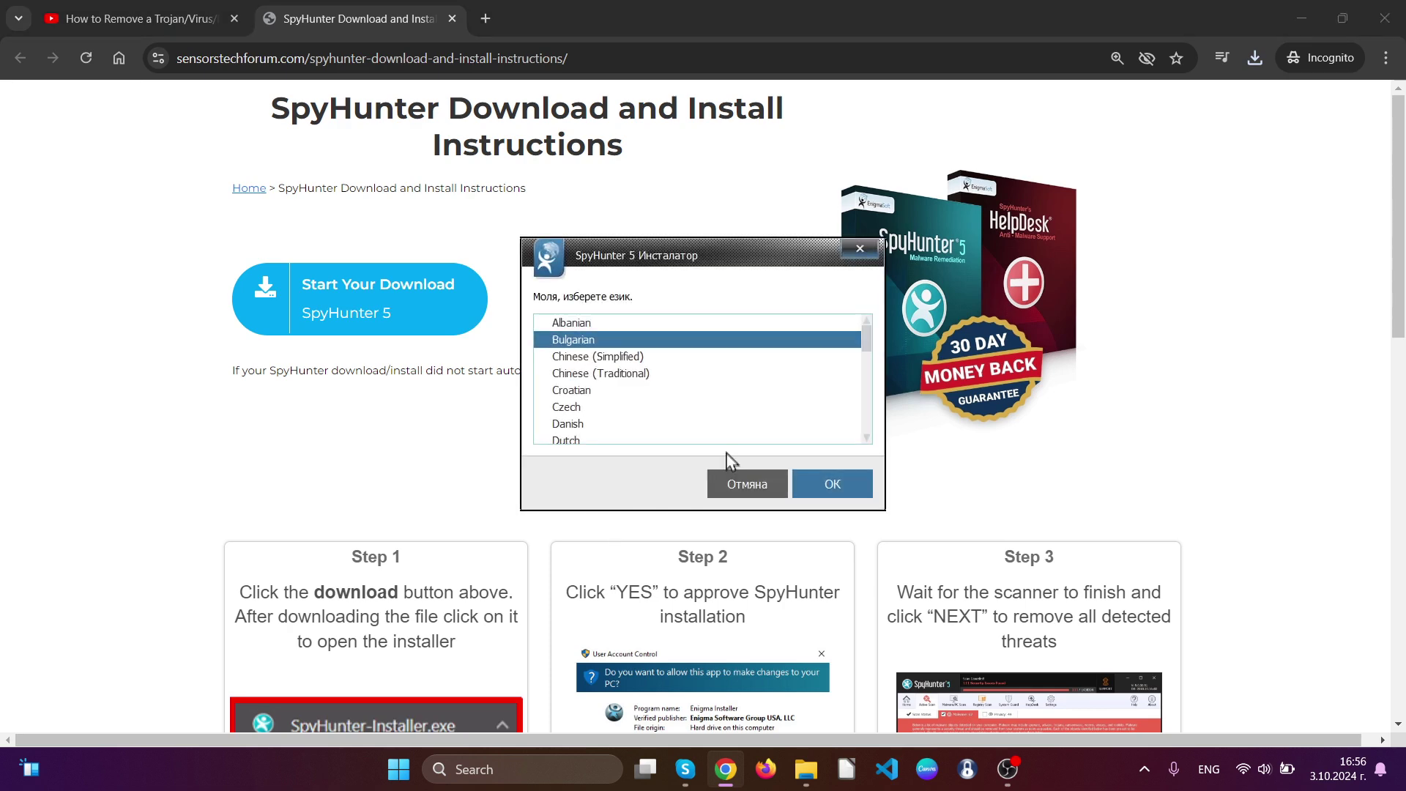
scroll(713, 428, down, 1)
scroll(648, 412, down, 1)
Install SpyHunter 5 in English, accepting the EULA and Privacy Policy.
click(582, 367)
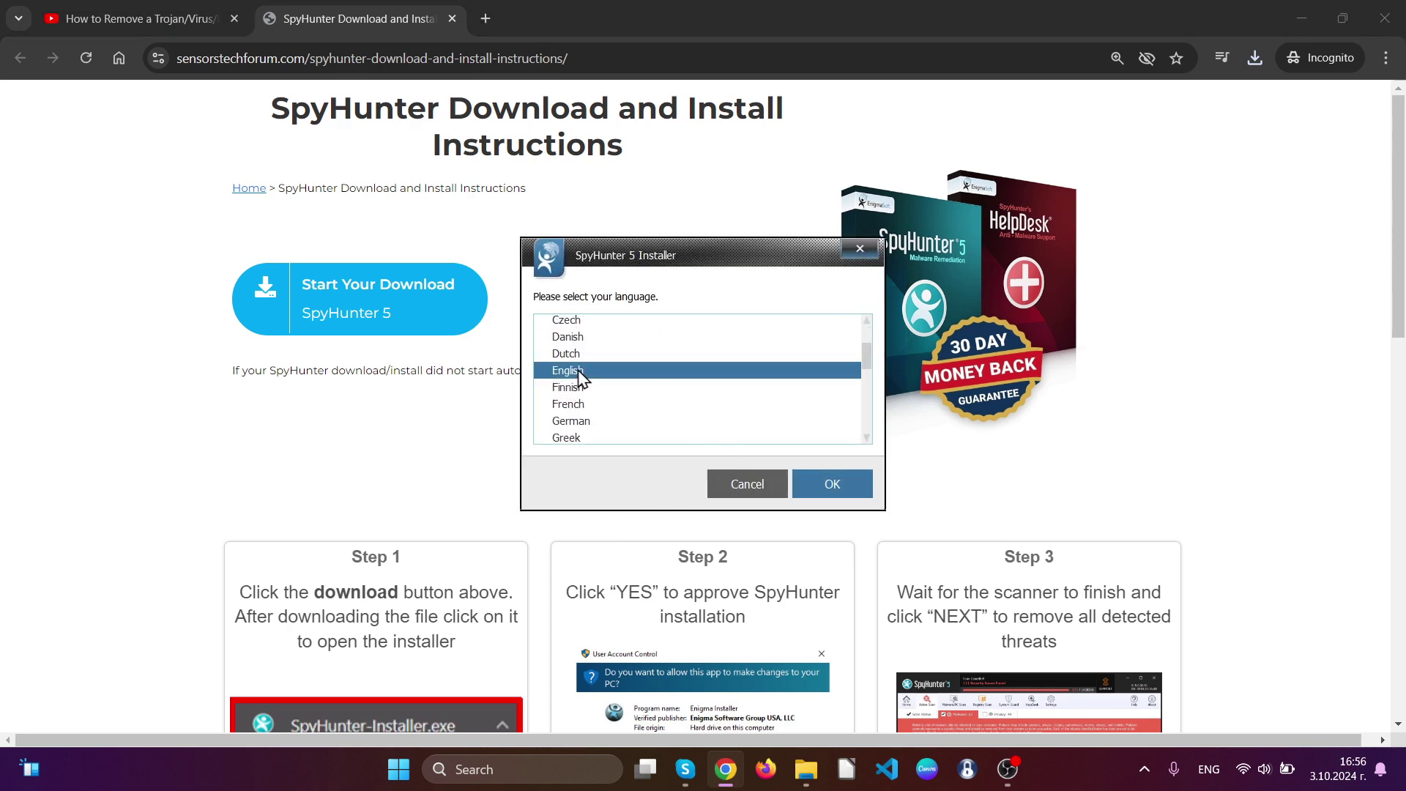
click(815, 483)
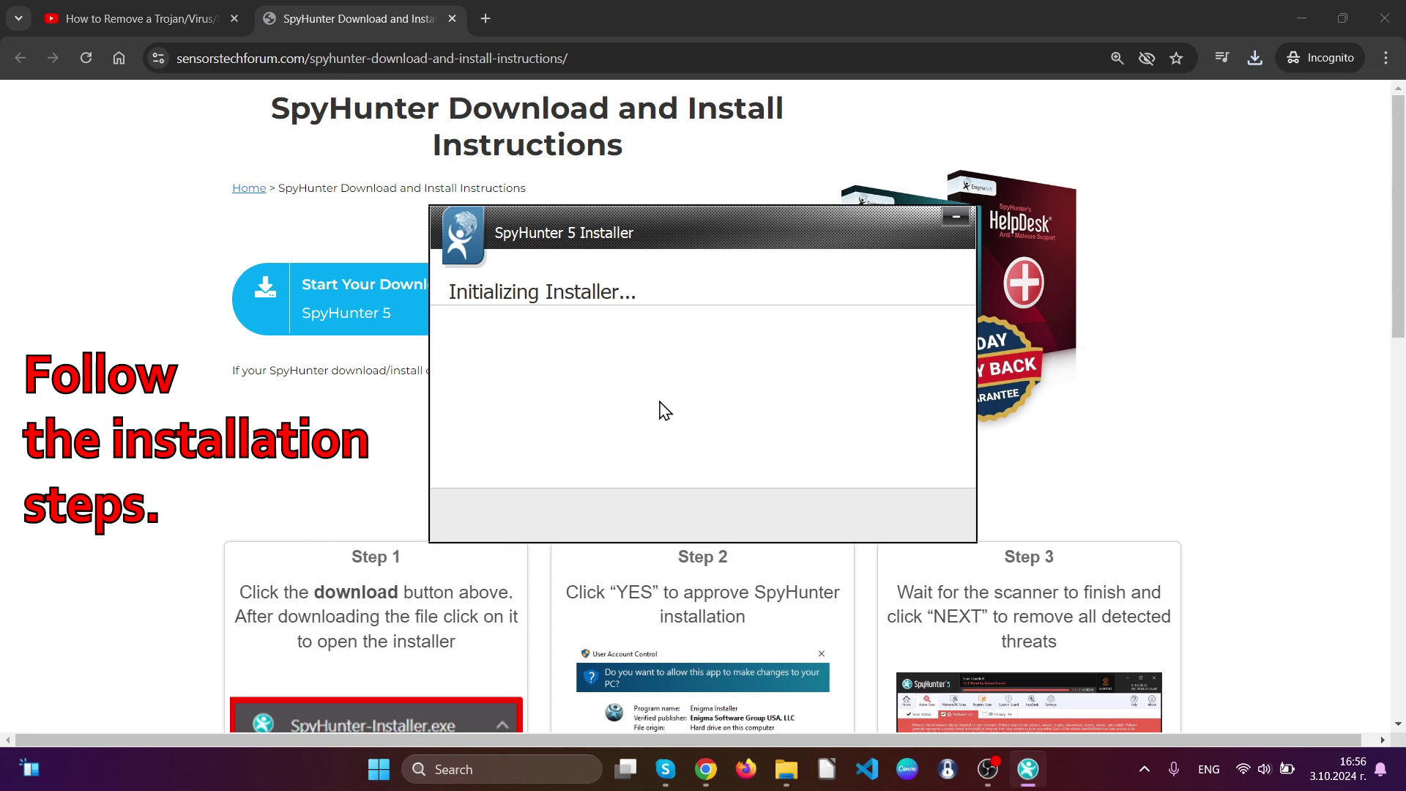
click(876, 532)
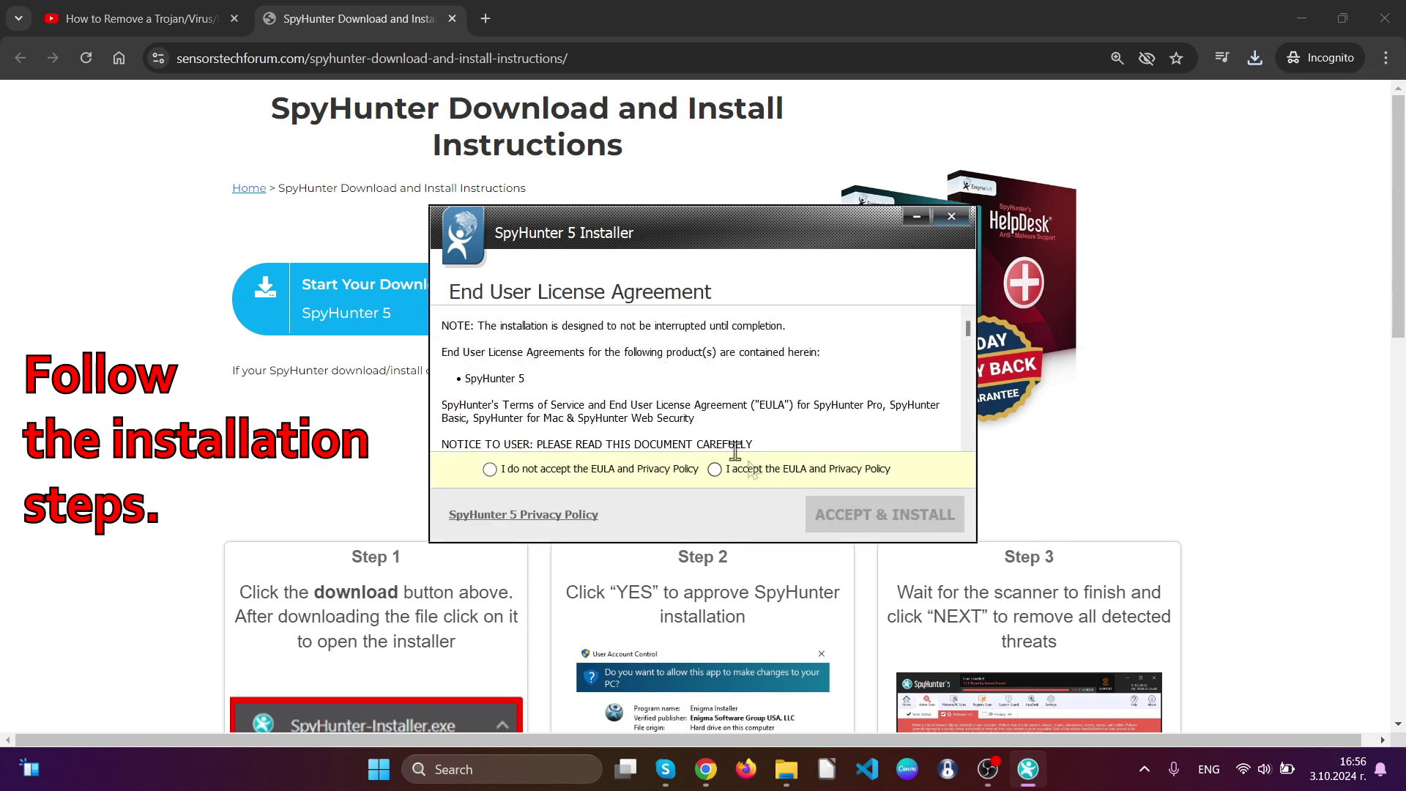
click(715, 470)
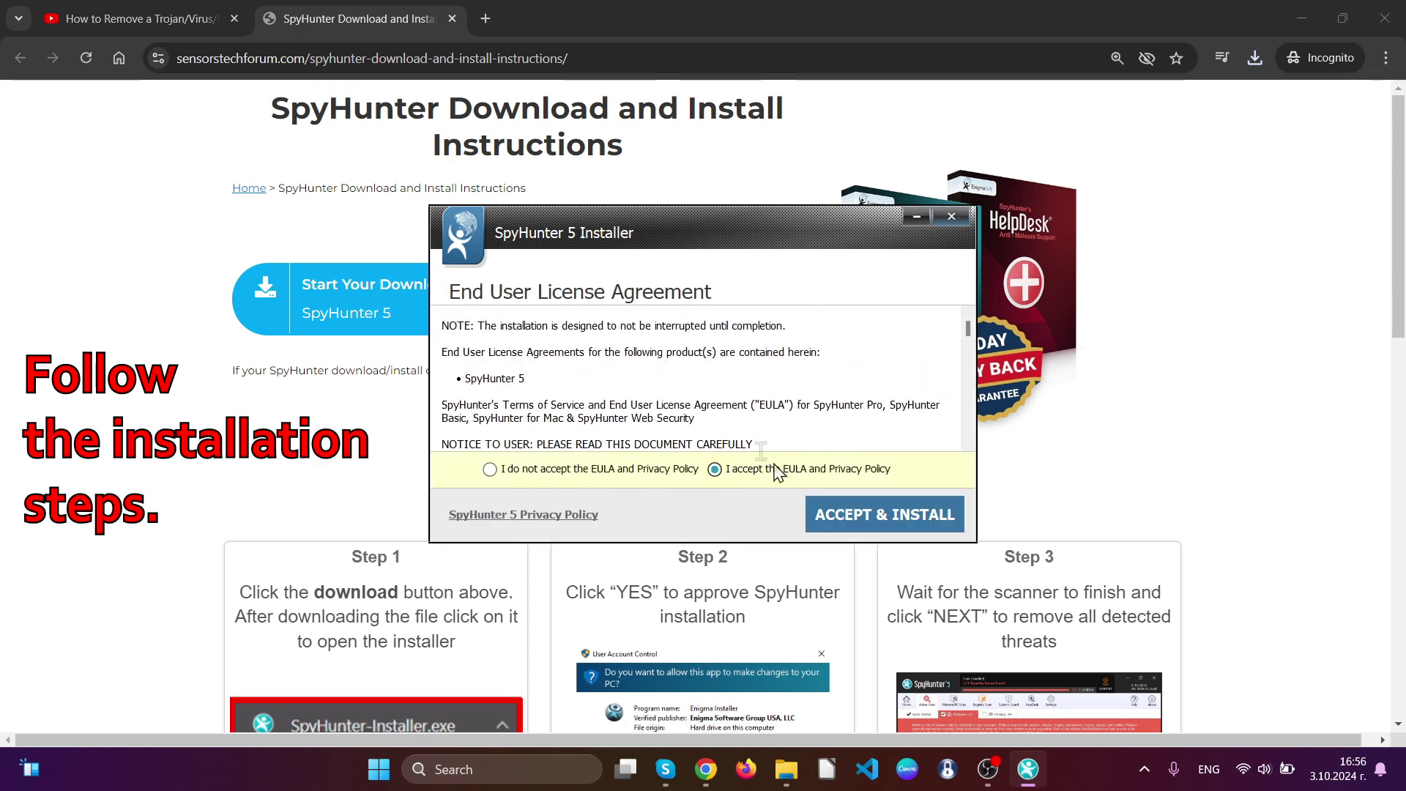
click(844, 513)
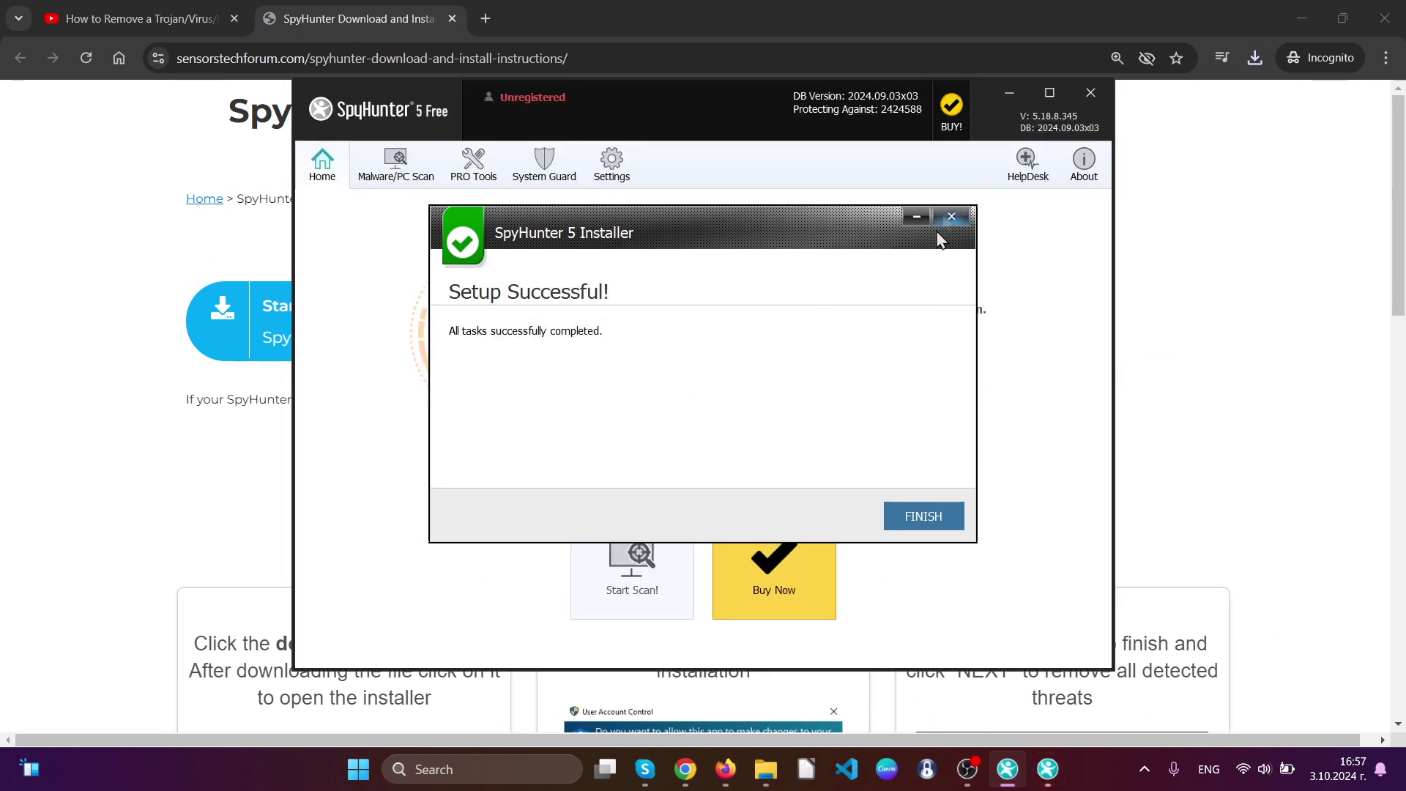
Close the finished installer so SpyHunter's scan can report its 40 security issues.
click(916, 519)
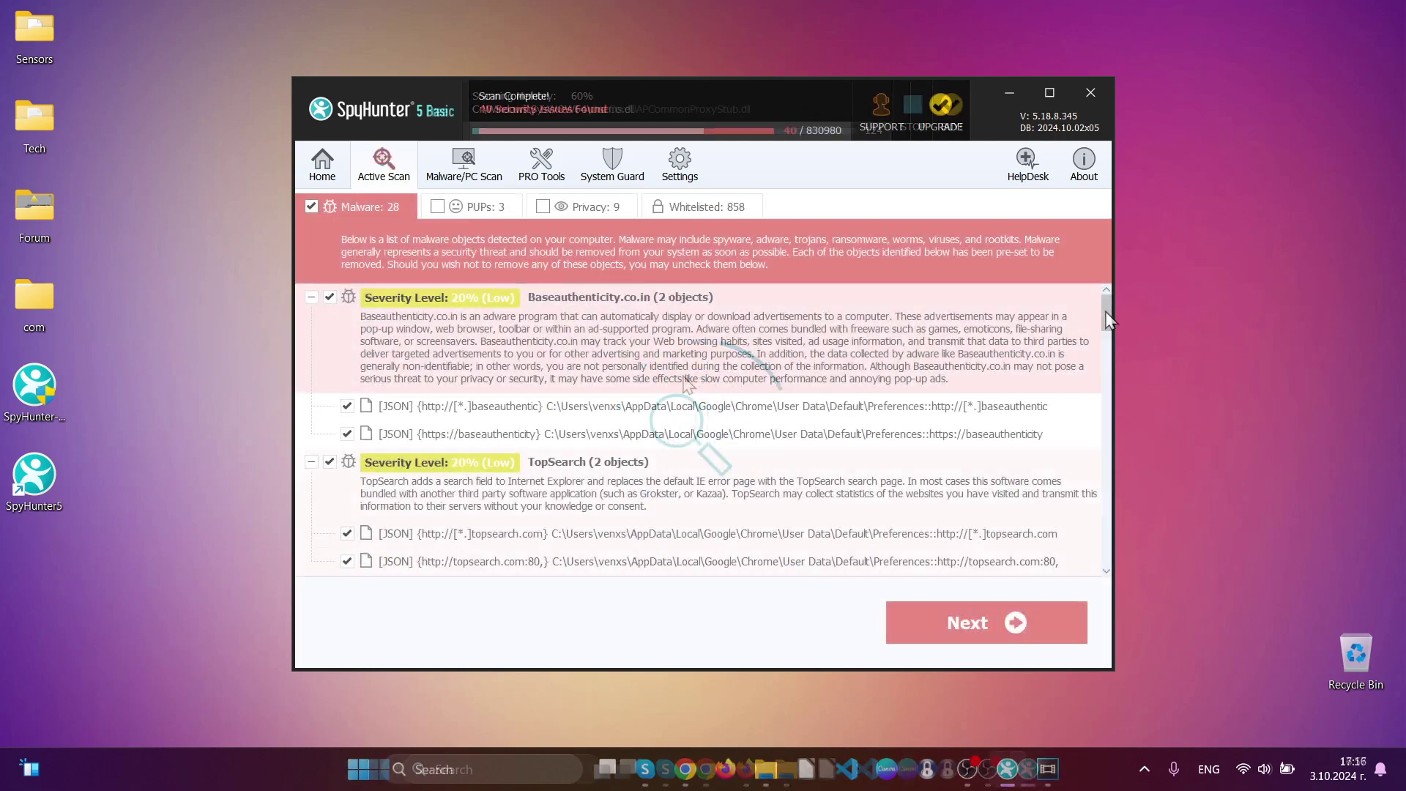
drag(1106, 307, 1107, 573)
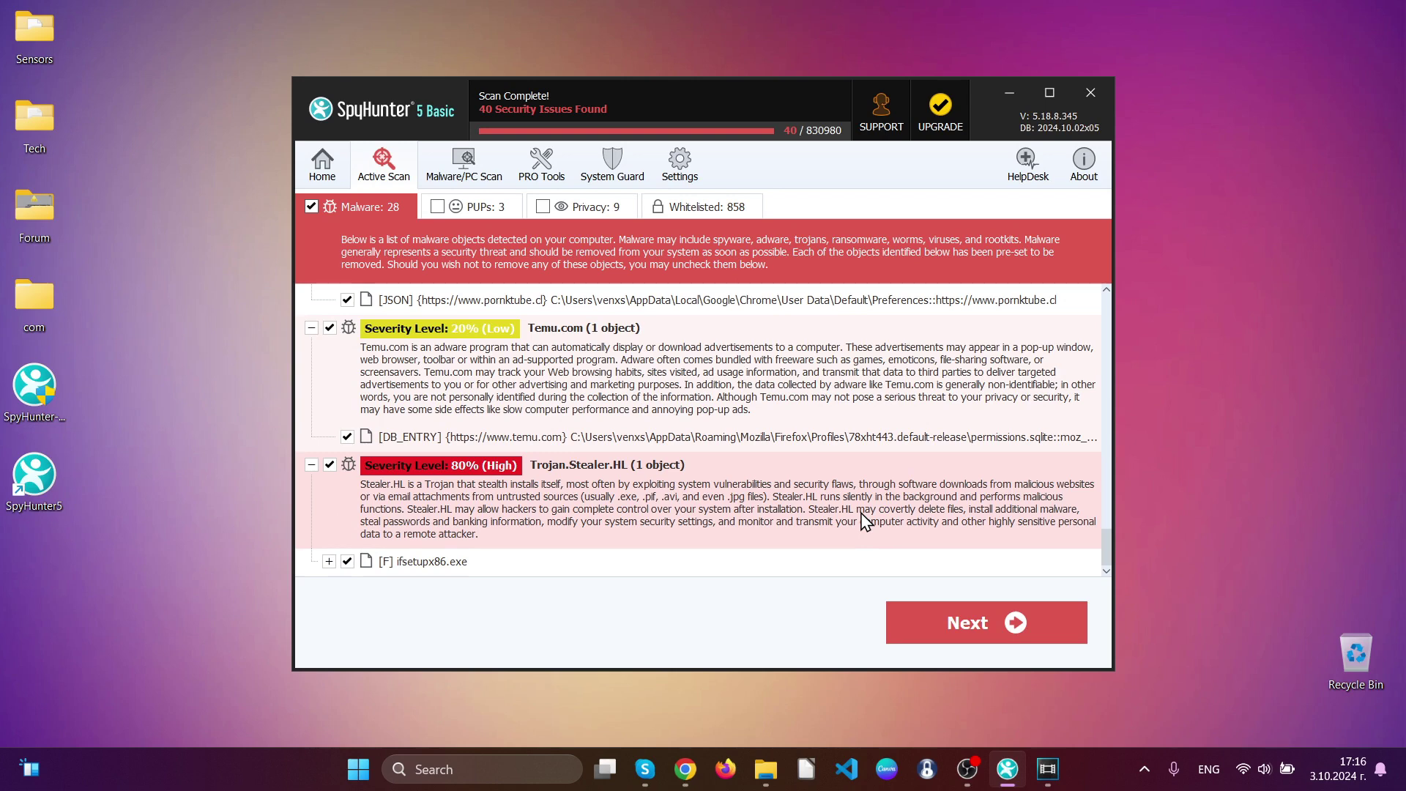
Remove all detected objects, closing Chrome, to clean 28 malware items and 3 PUPs.
click(969, 623)
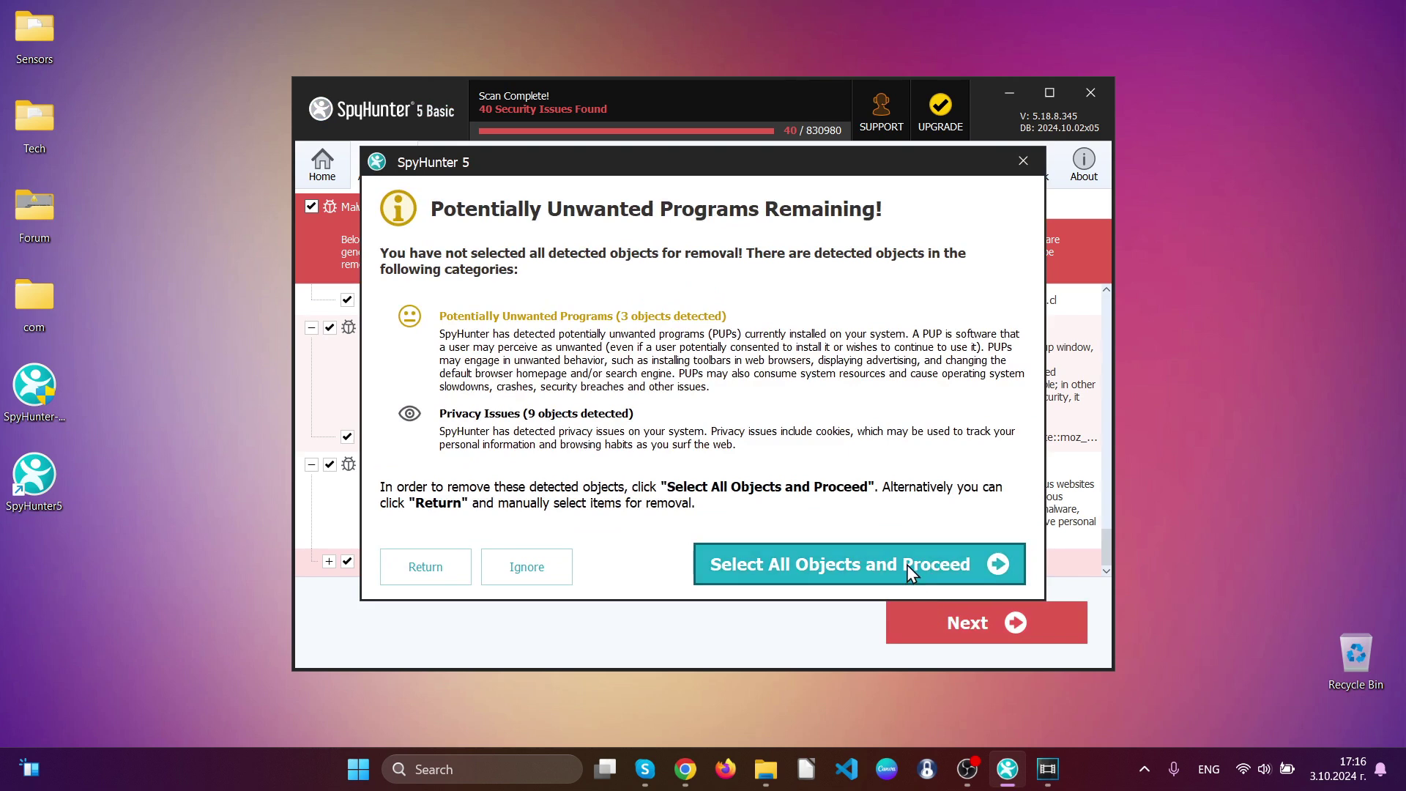
click(907, 572)
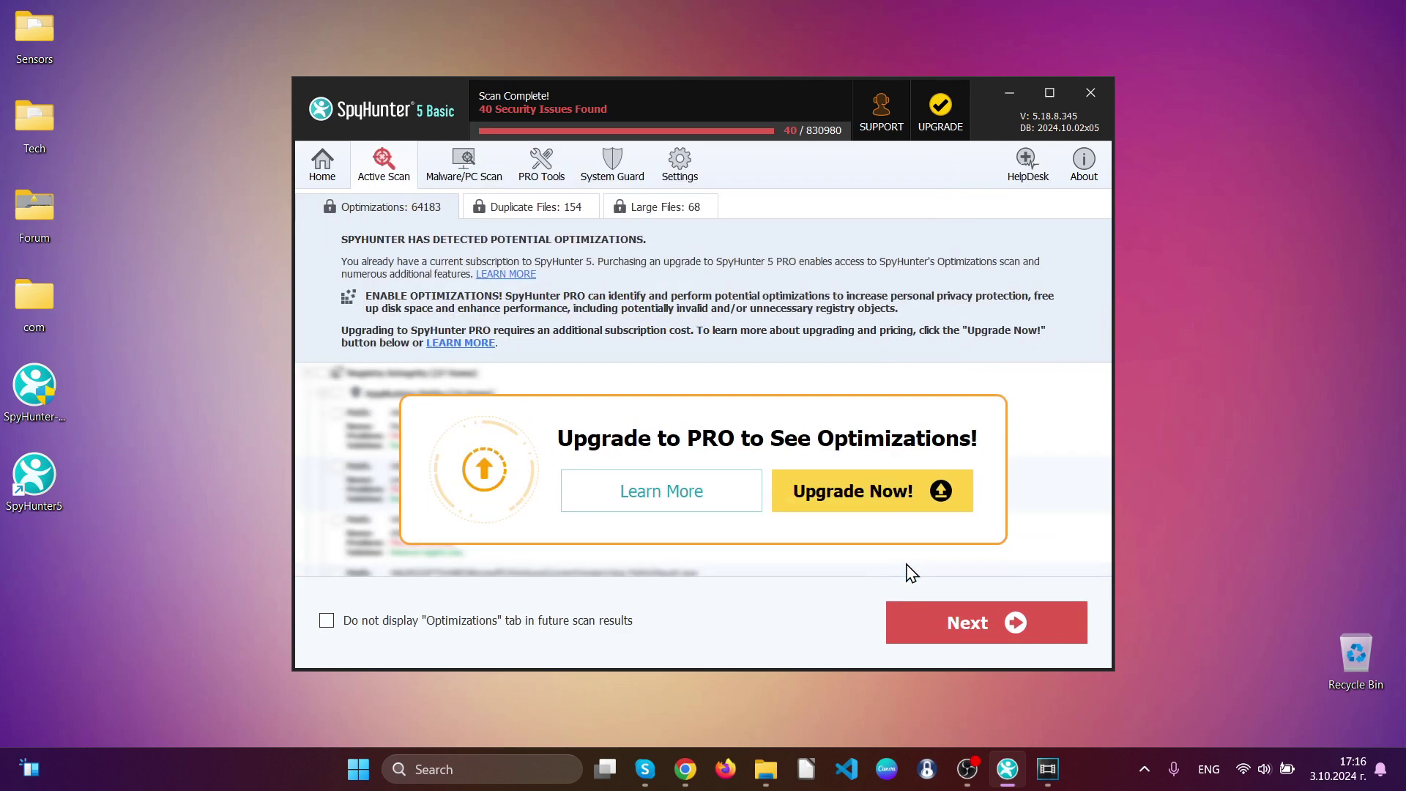
click(983, 628)
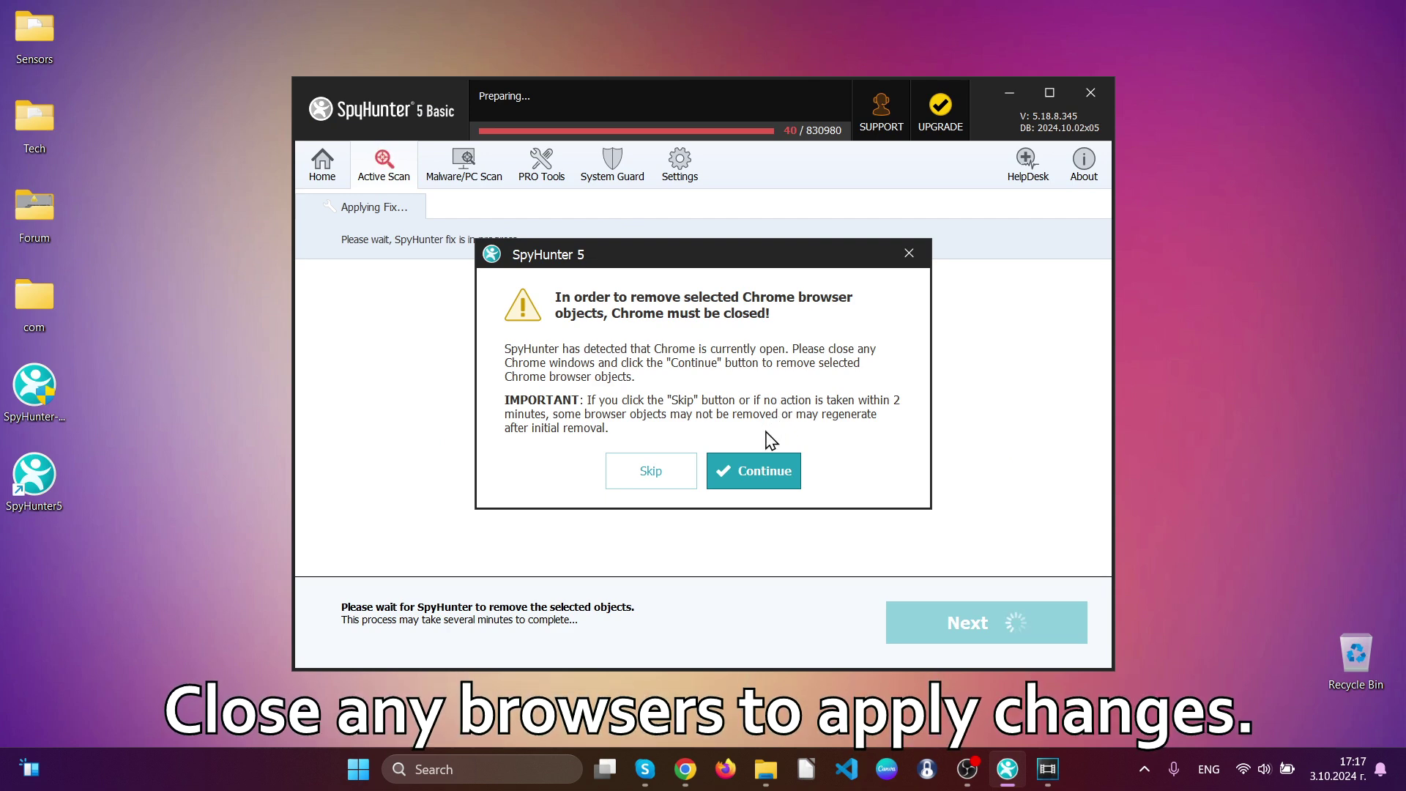
click(721, 470)
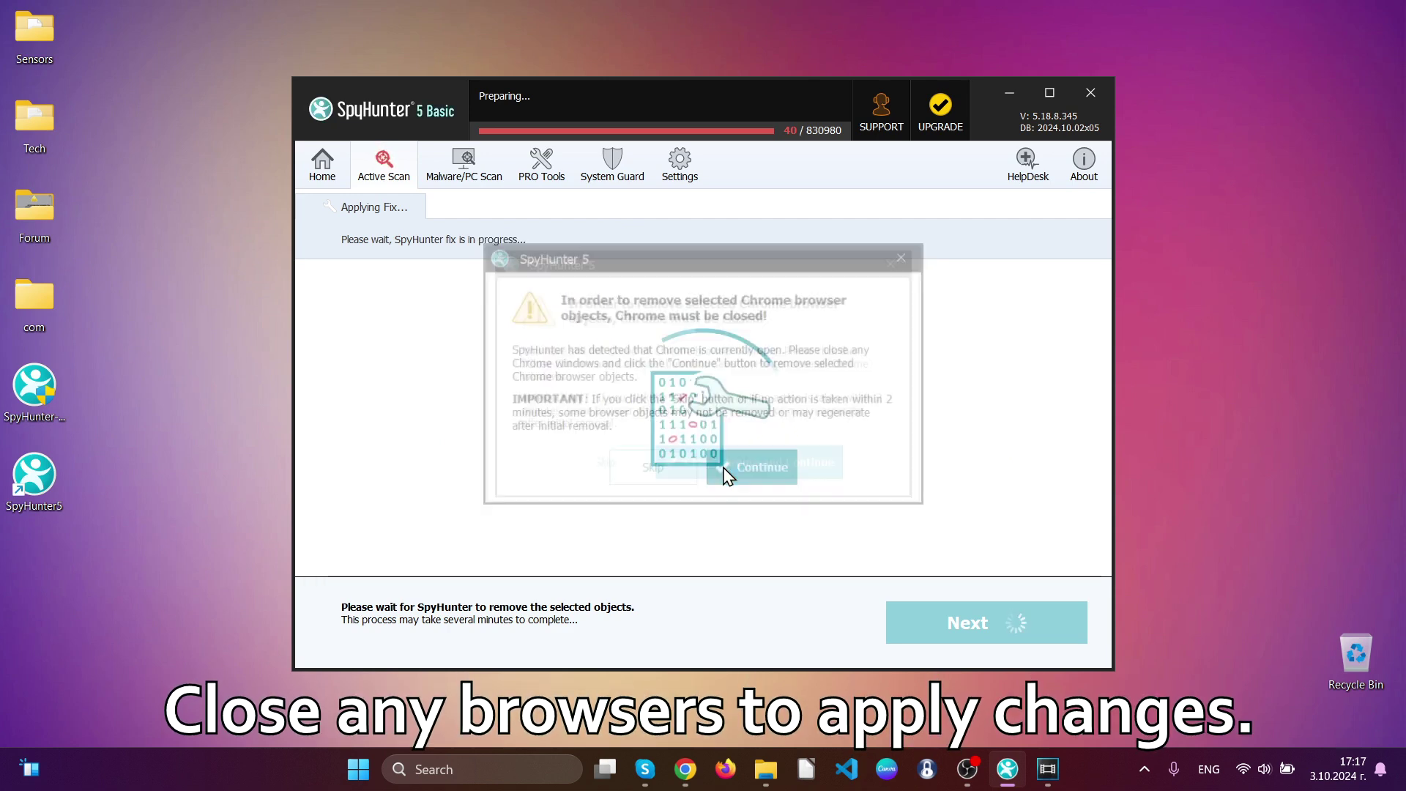
click(723, 472)
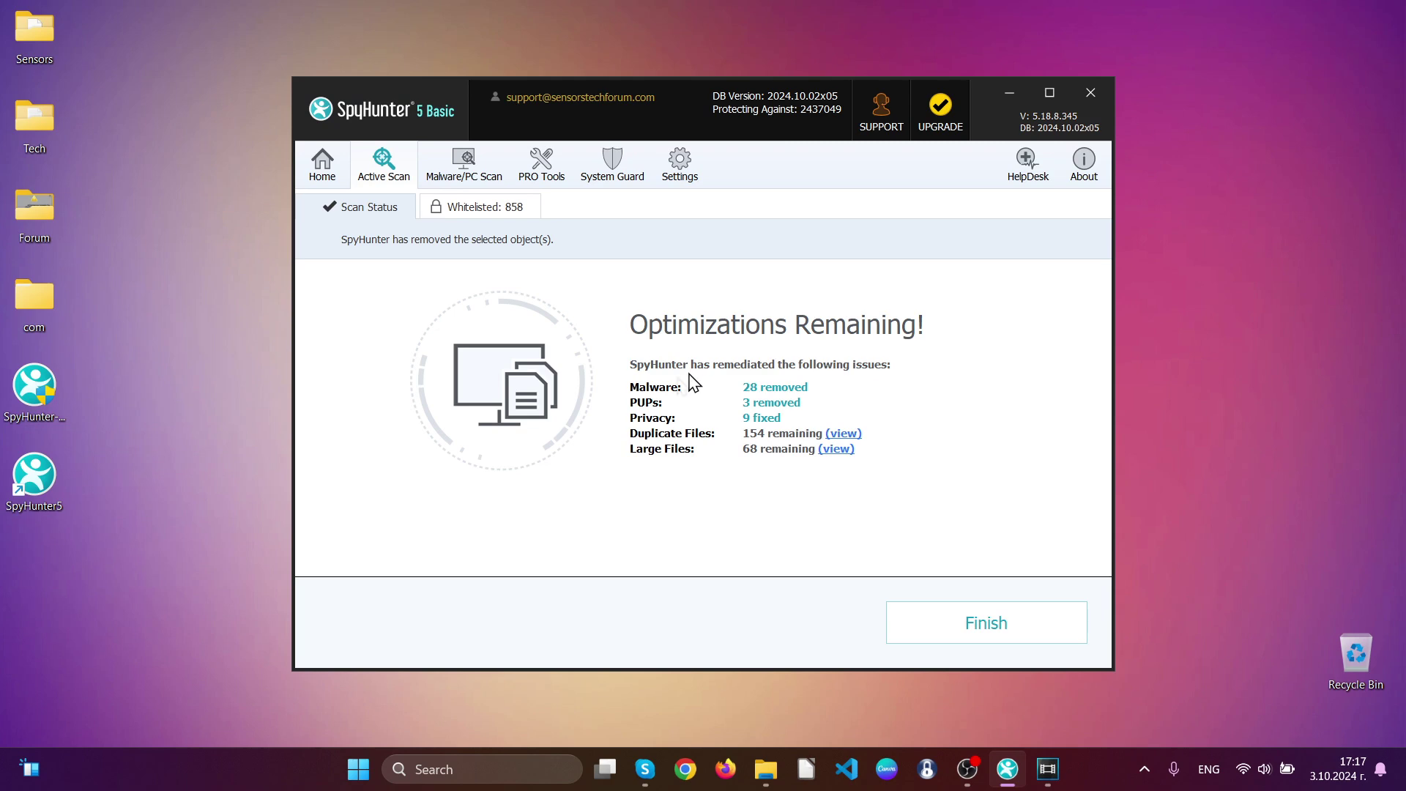
Dismiss SpyHunter's removal results and launch Google Chrome.
click(994, 628)
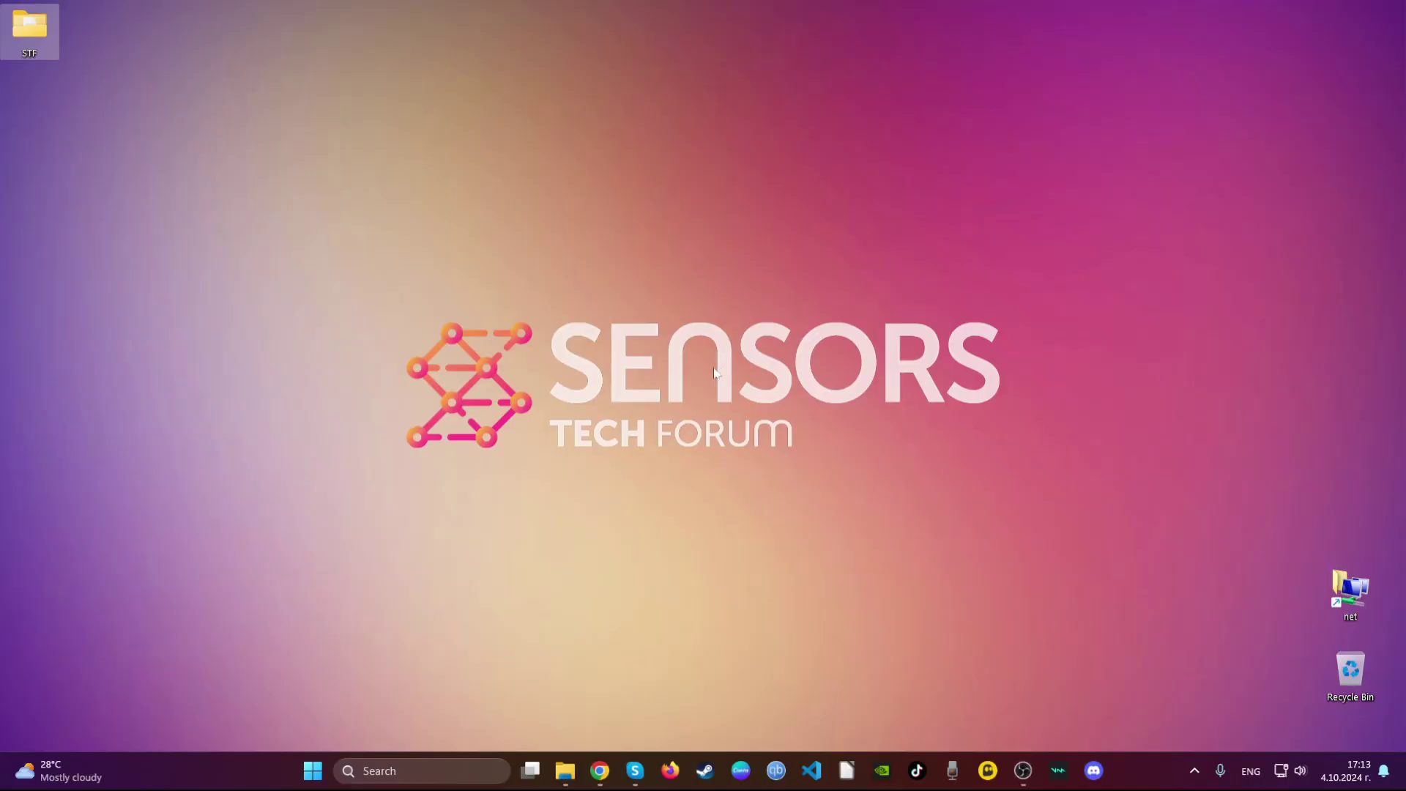
click(607, 770)
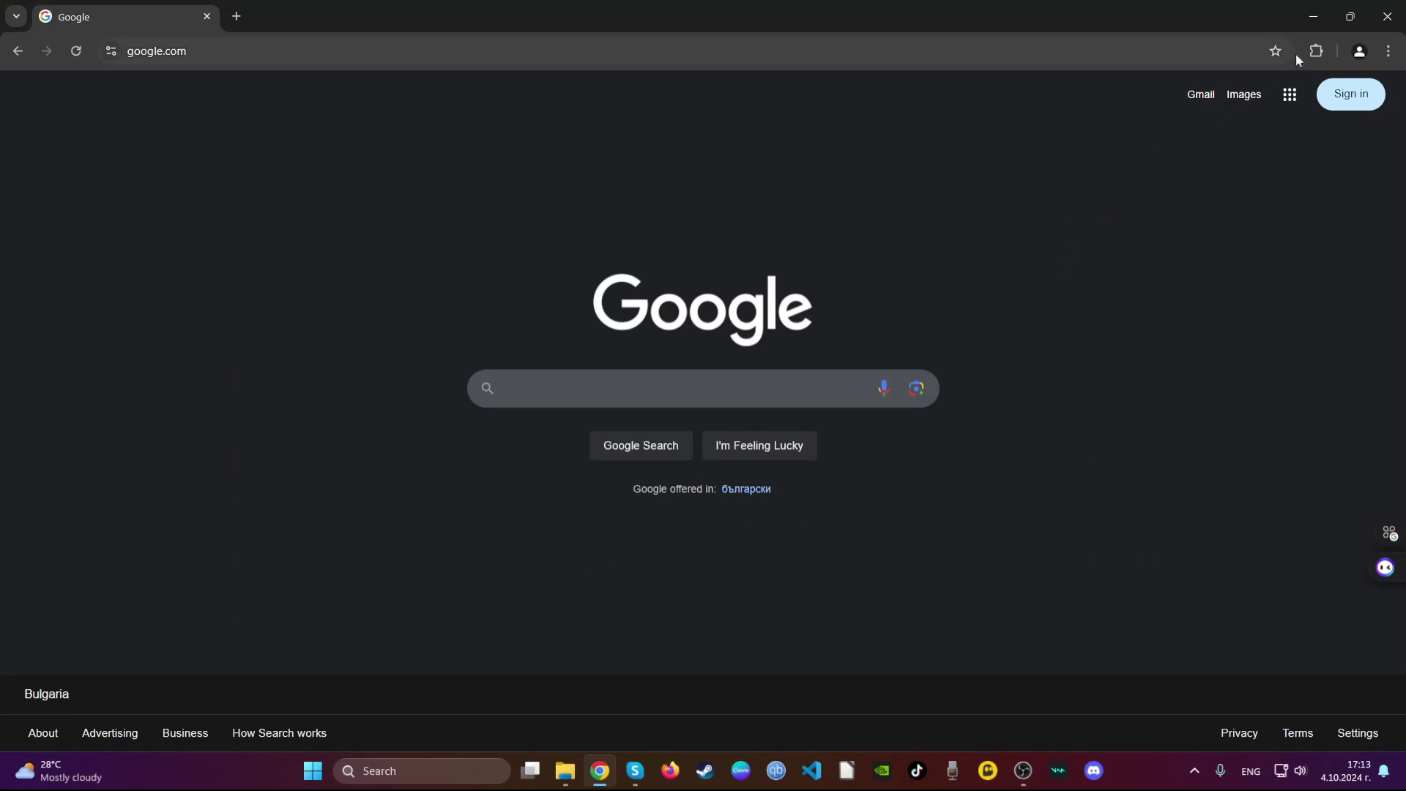
Remove the Blocked Search extension from Google Chrome.
click(1315, 51)
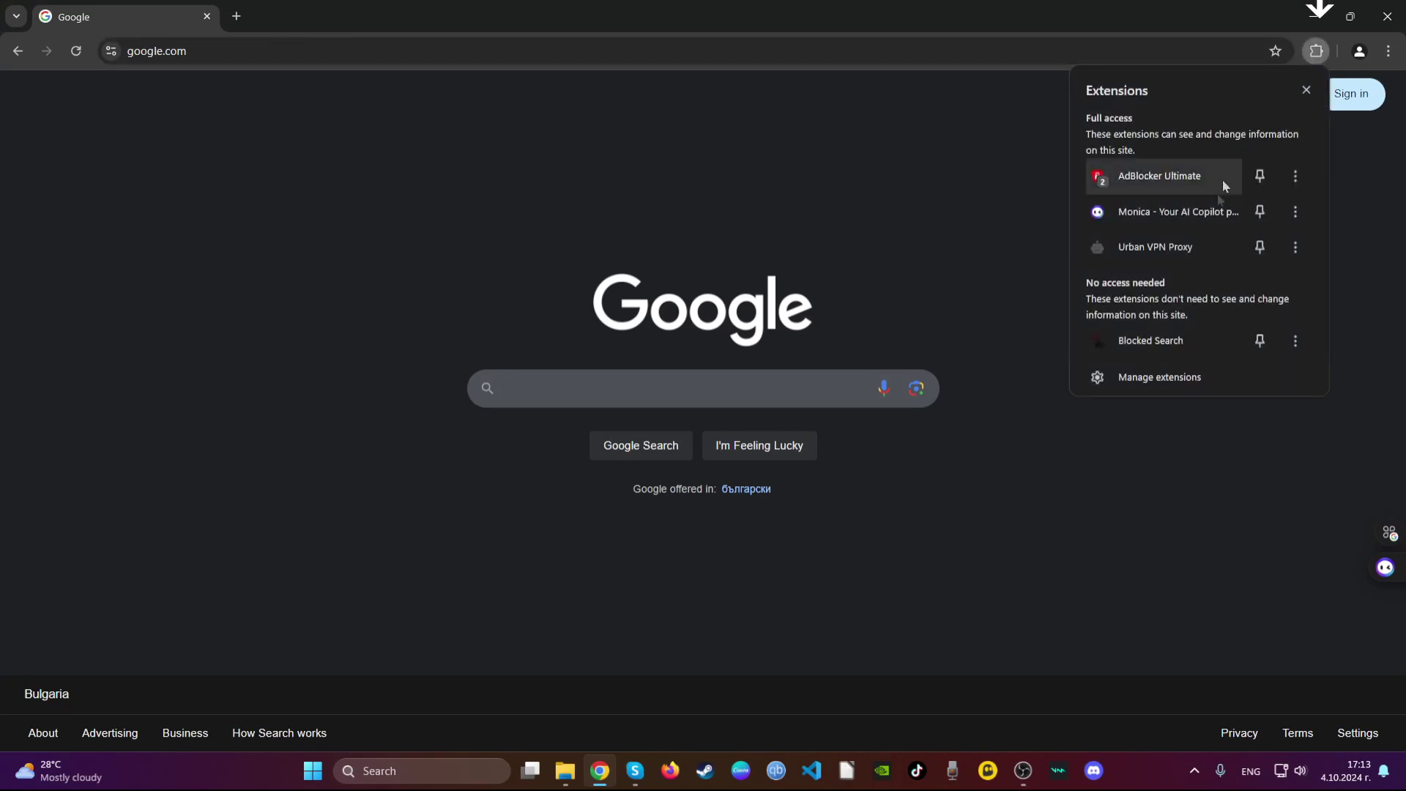
click(1286, 344)
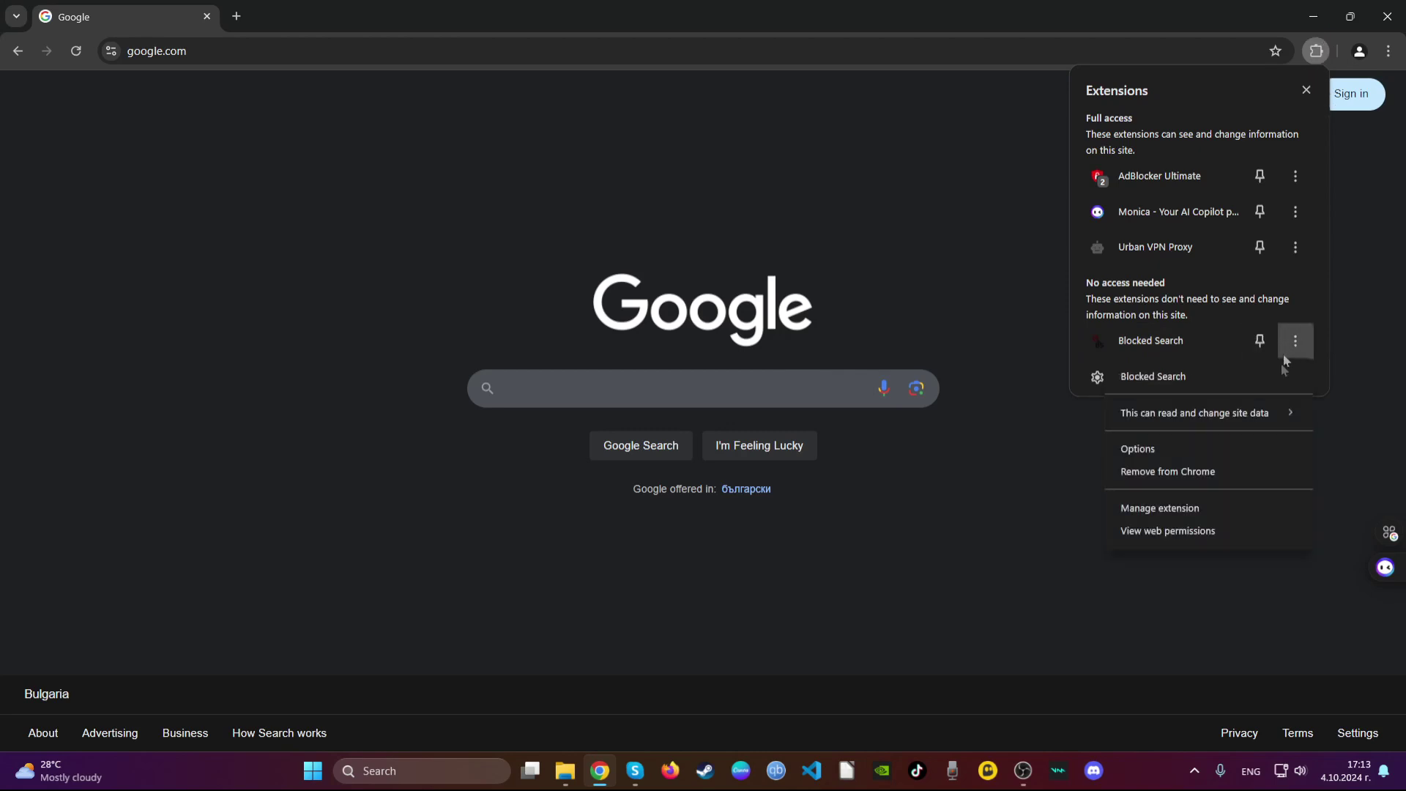
click(1257, 466)
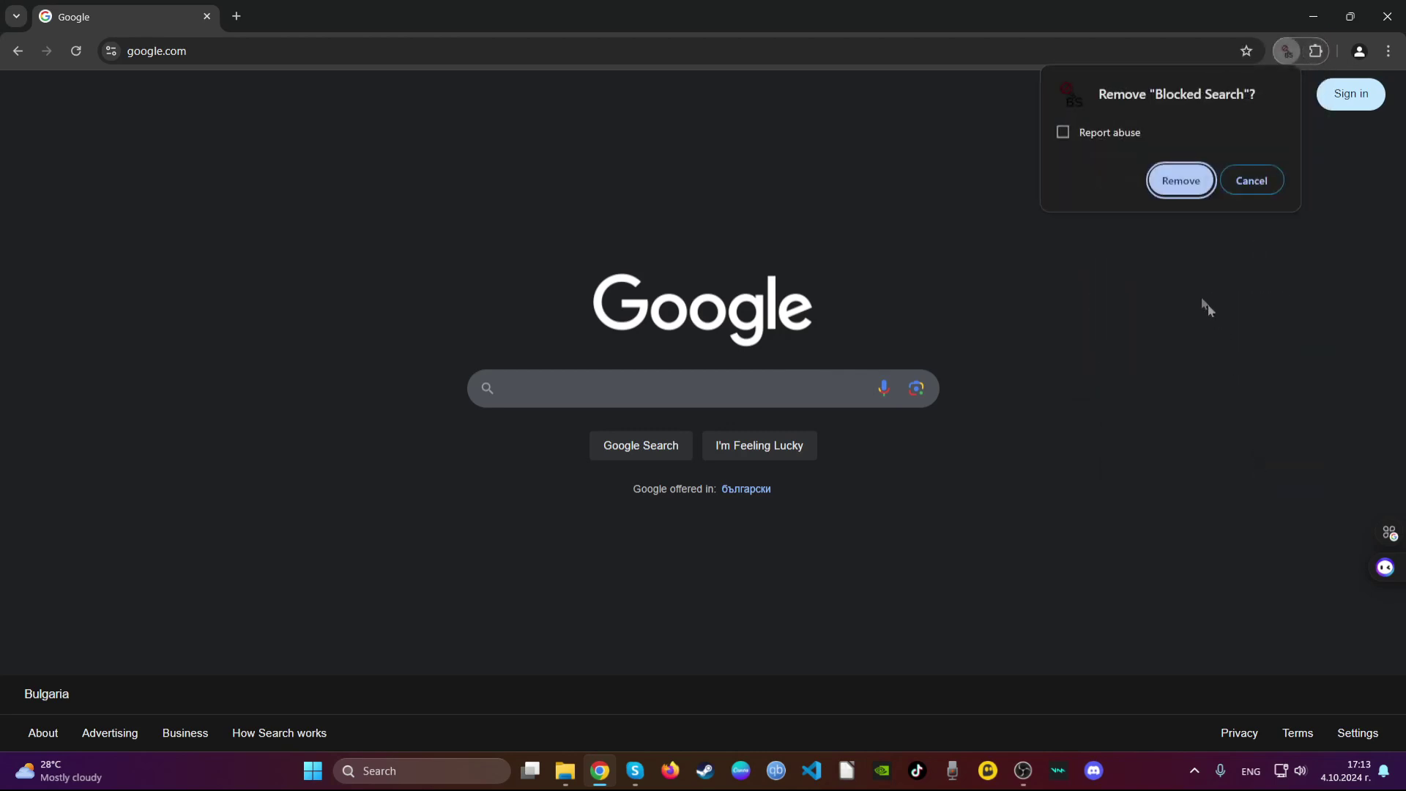
click(1181, 181)
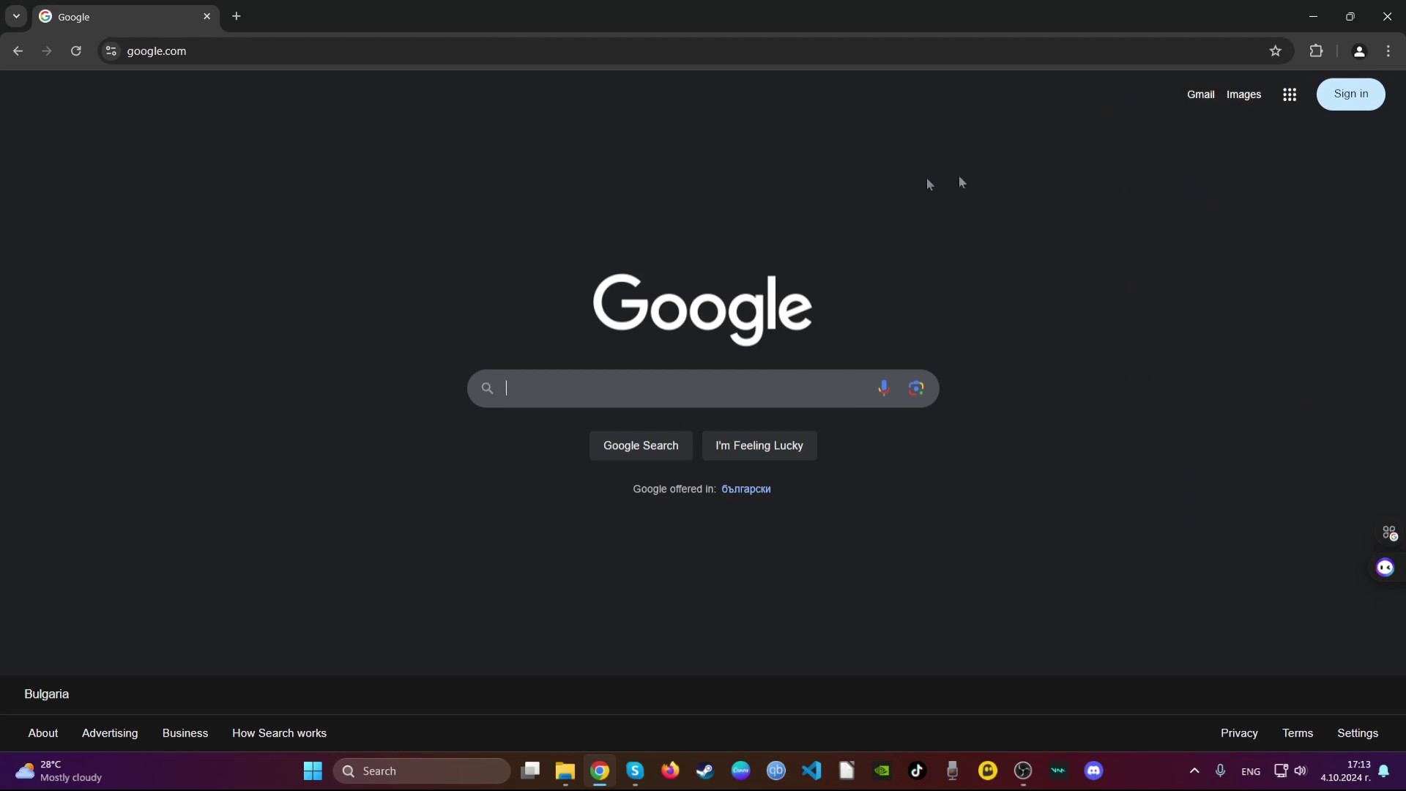
Delete Chrome's all-time browsing data except passwords, then close Chrome.
key(ctrl+l)
key(BackSpace)
text(clea)
key(BackSpace)
key(BackSpace)
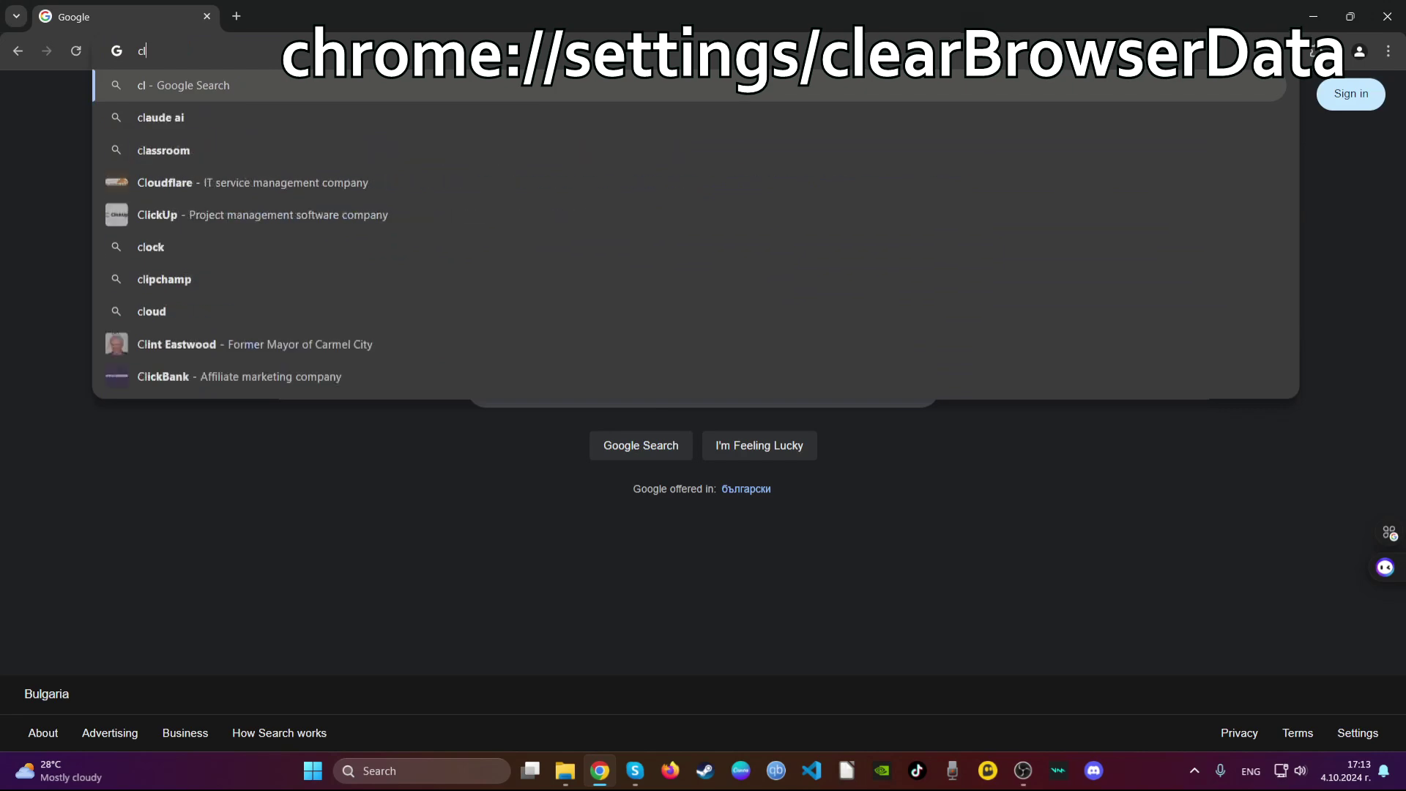
key(BackSpace)
key(BackSpace)
text(chrome:)
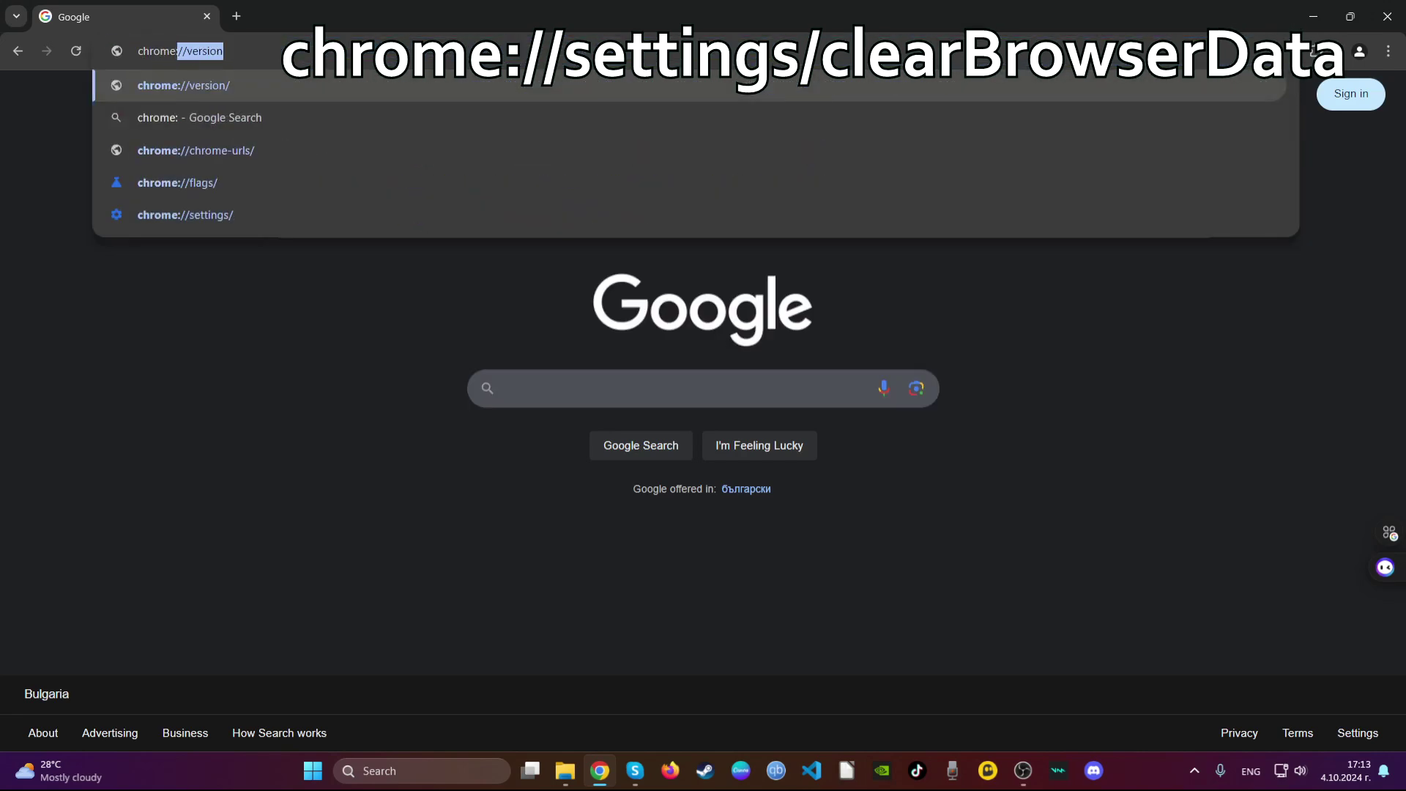
text(//)
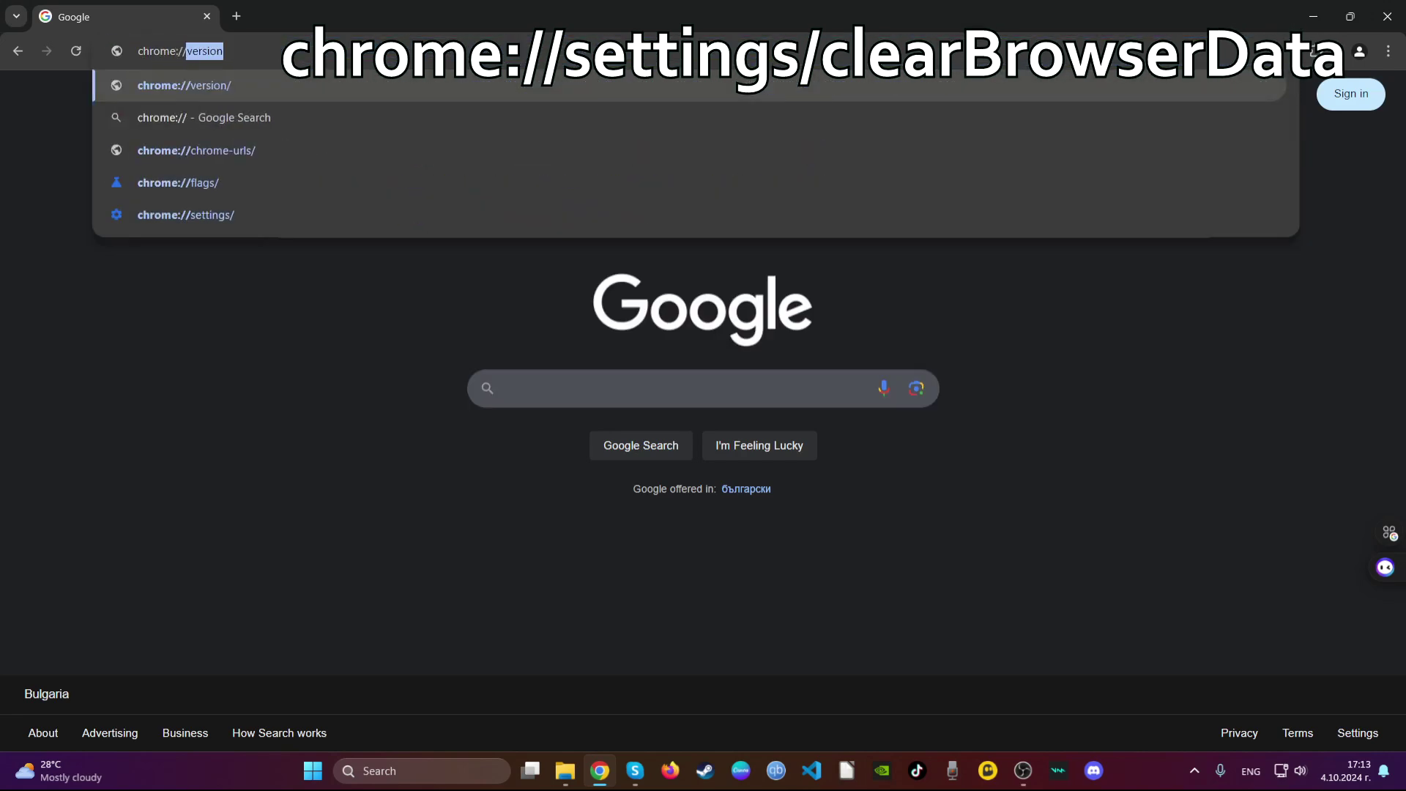
text(settings/)
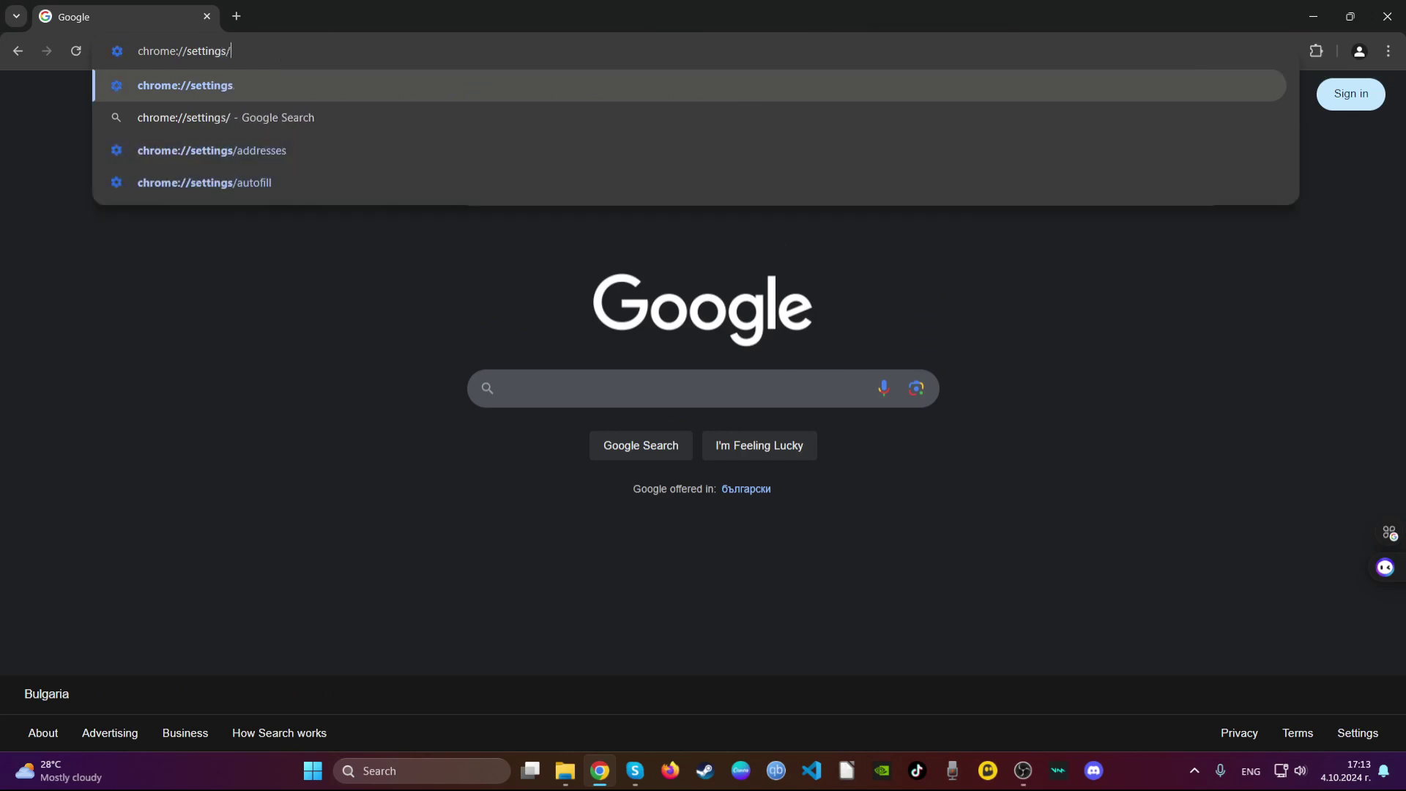
text(clea)
key(Return)
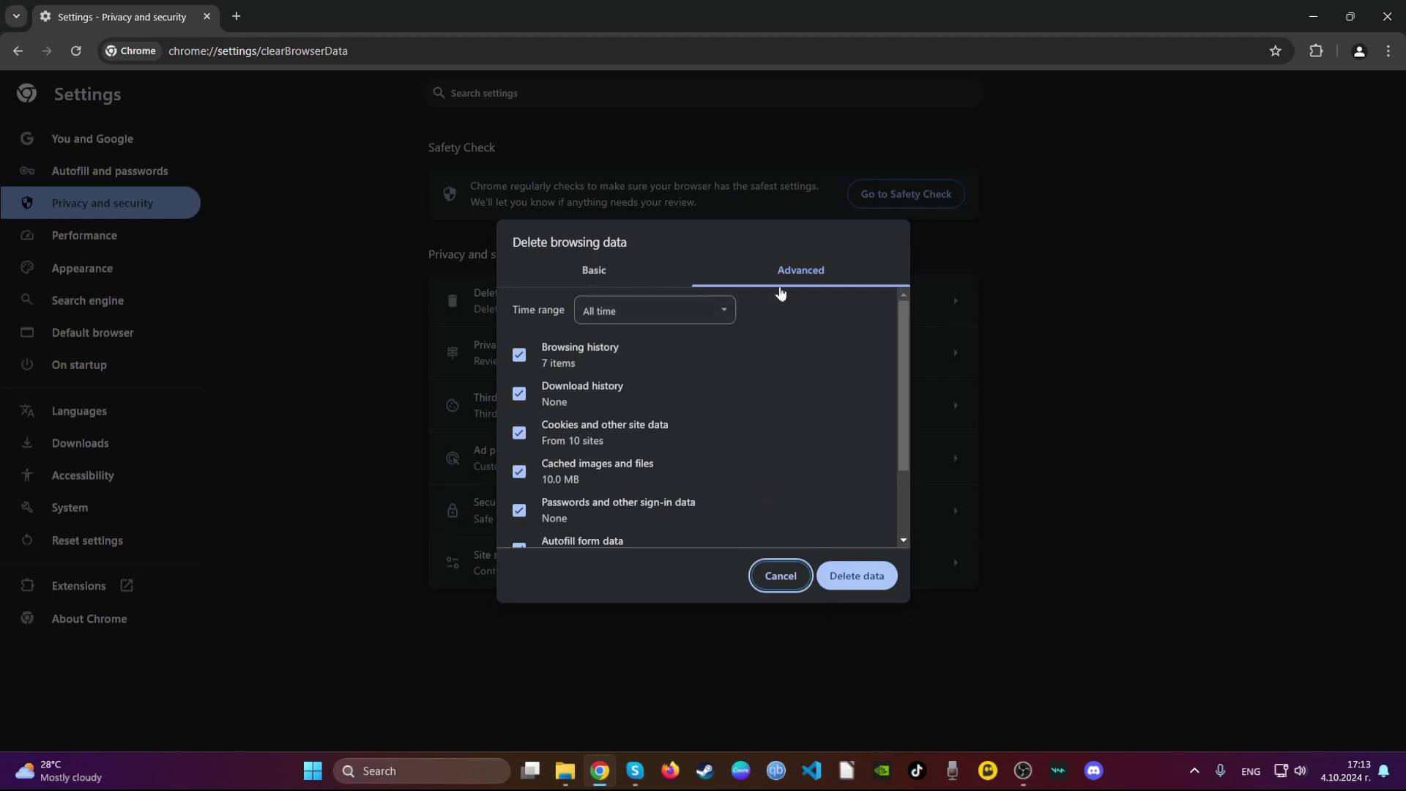
scroll(681, 395, down, 2)
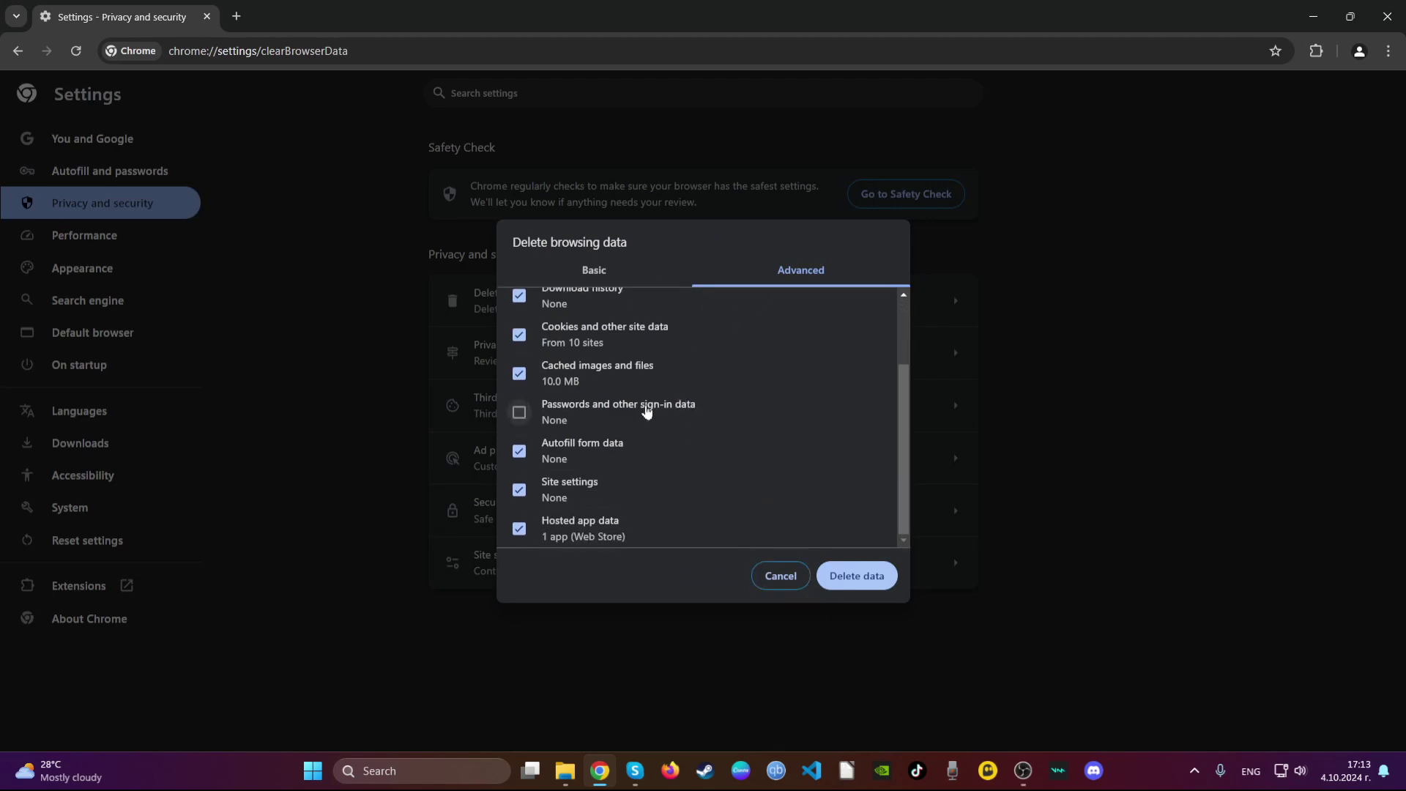
click(885, 581)
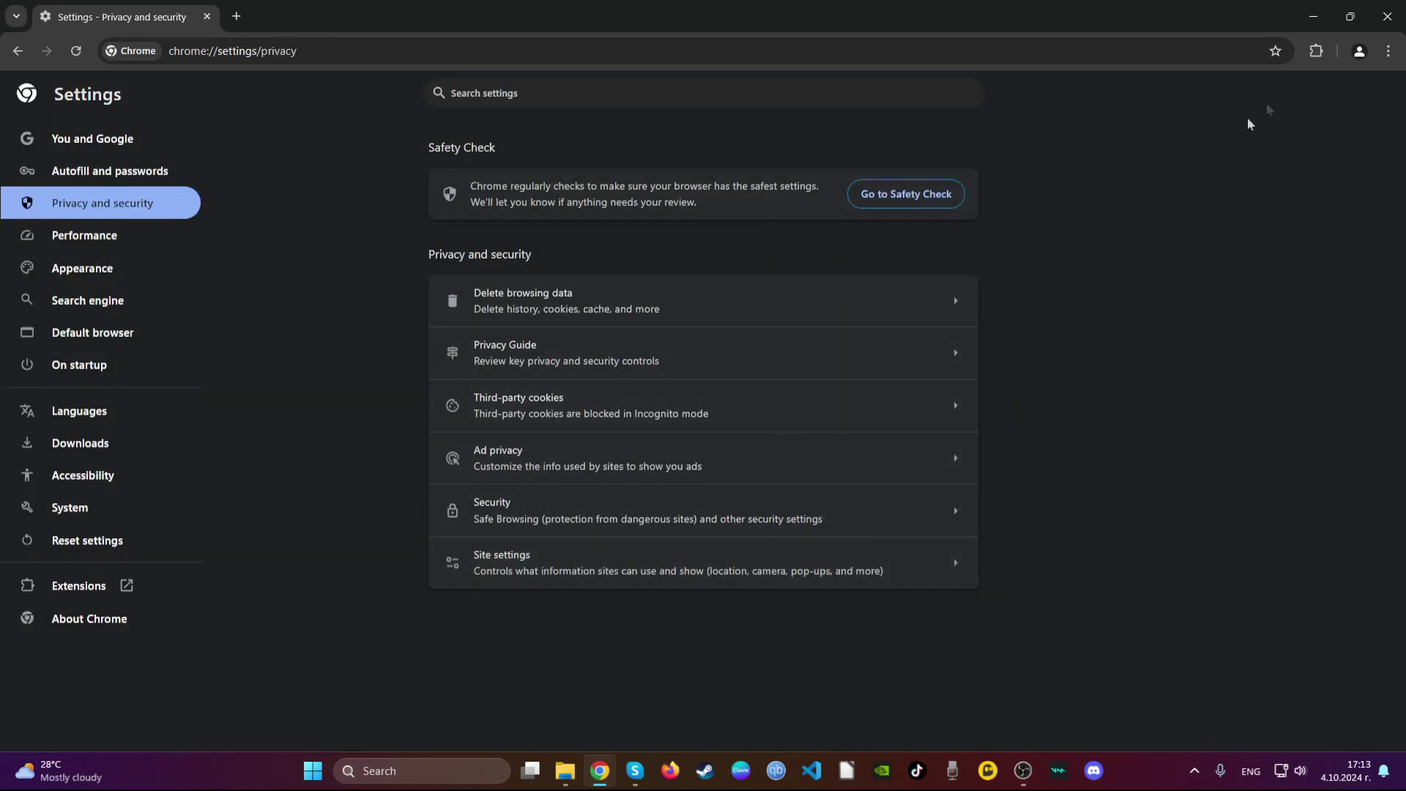
click(1384, 20)
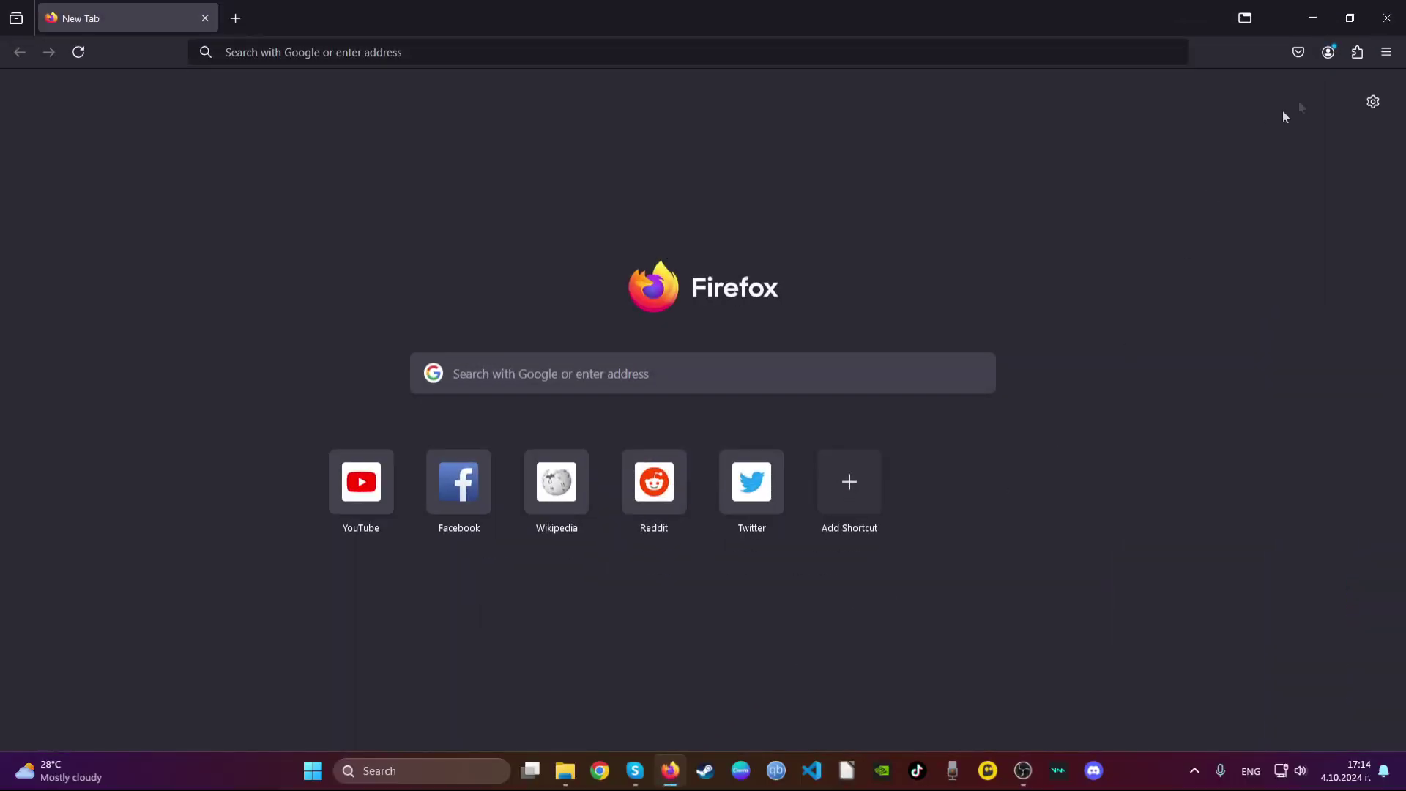
Remove the Safeplex Search extension from Firefox's Extensions menu.
click(1358, 53)
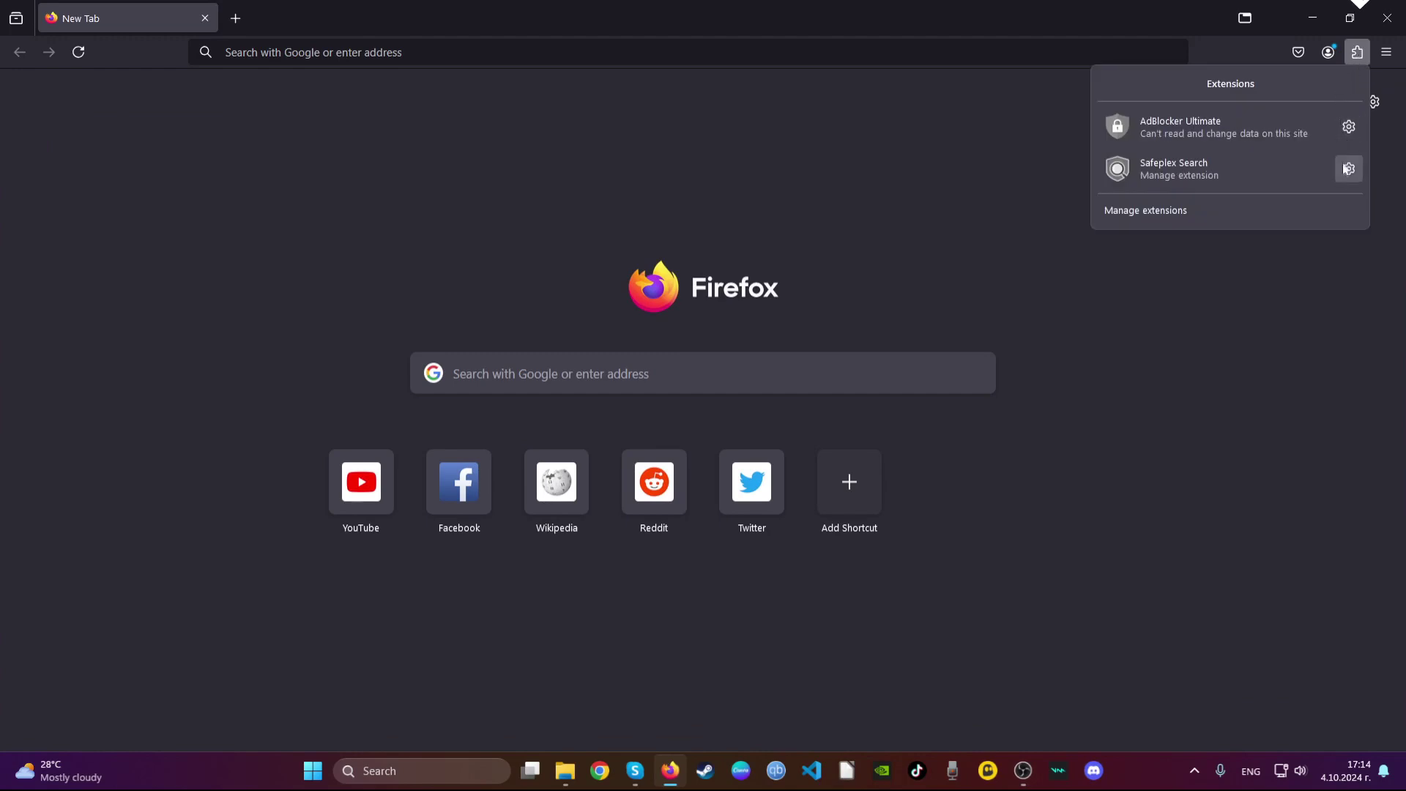
right_click(1287, 176)
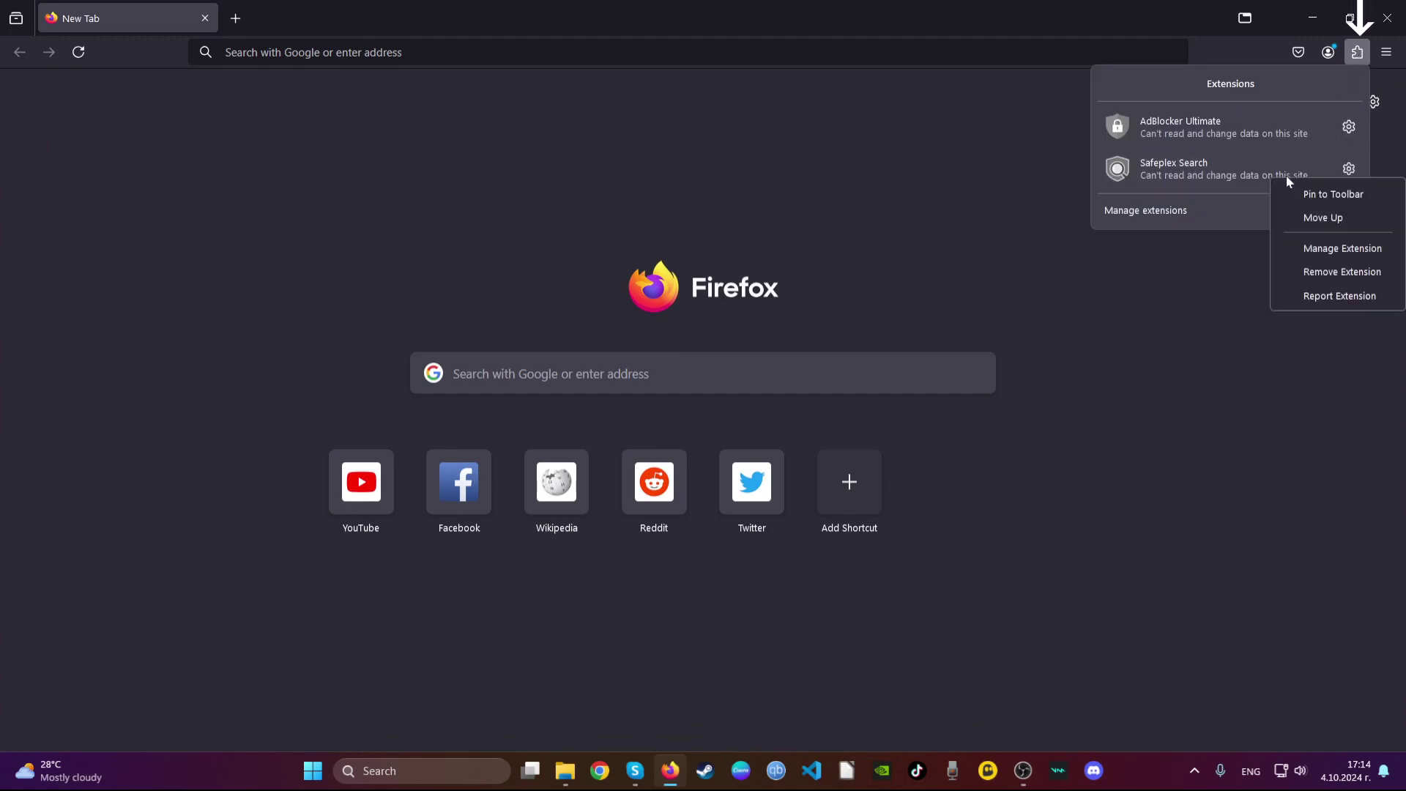
click(1341, 169)
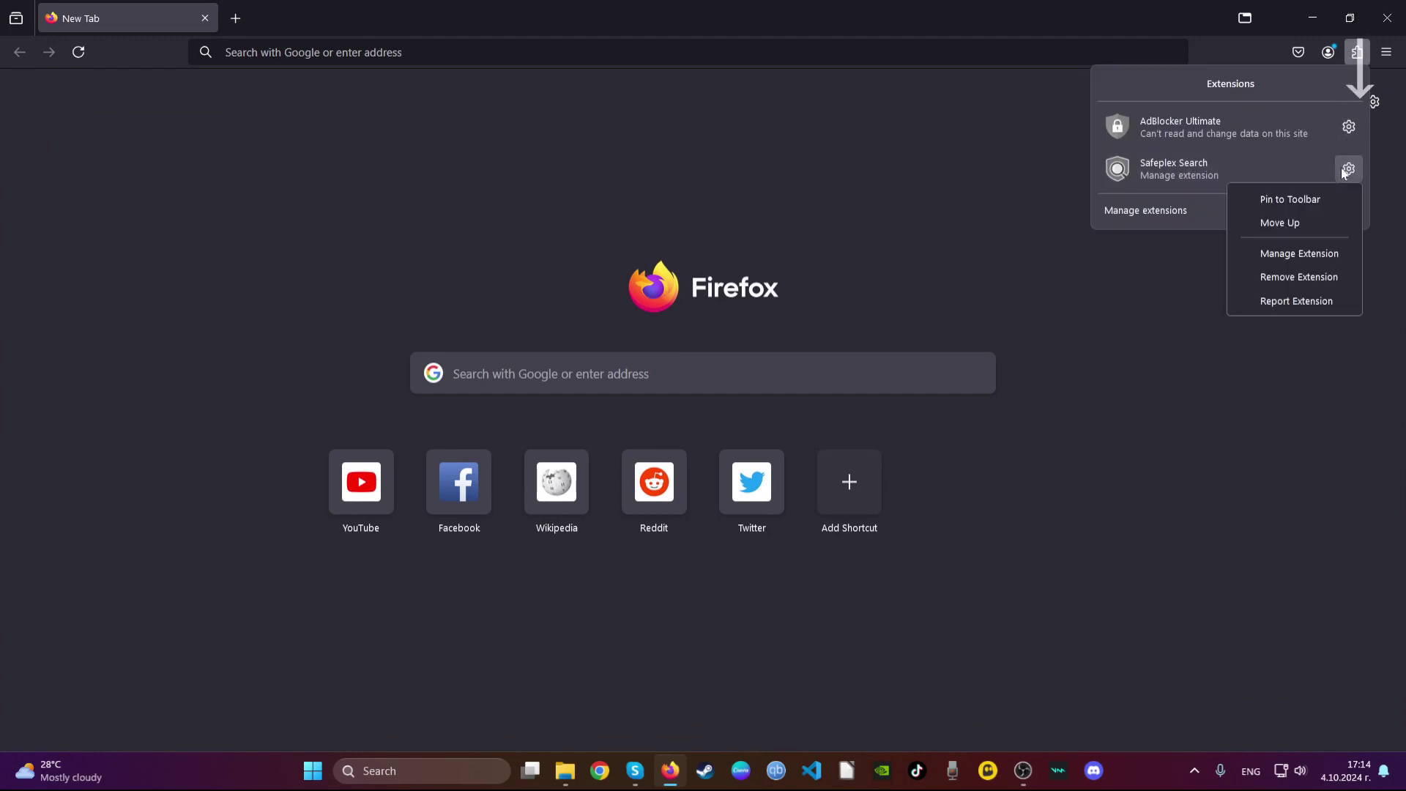
click(1294, 280)
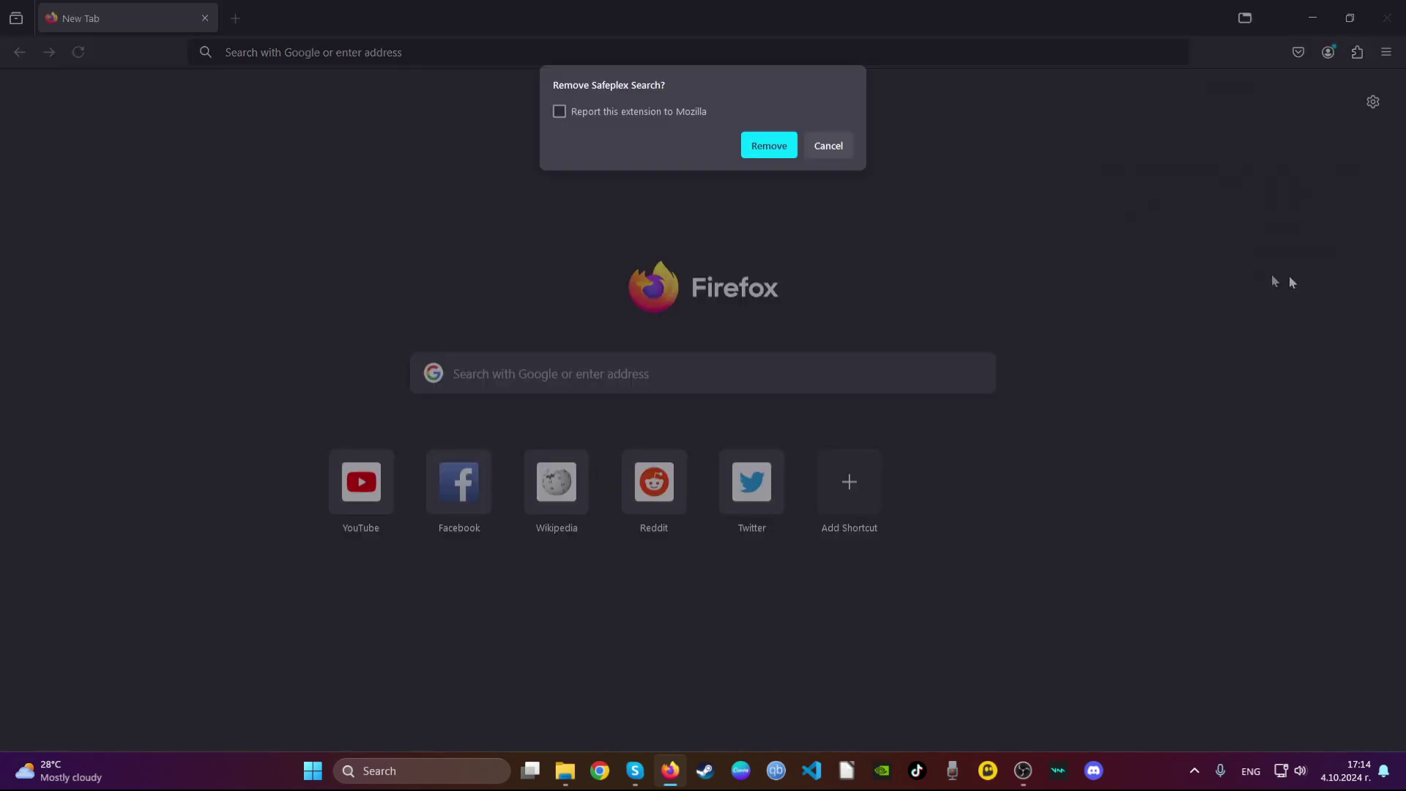
click(769, 146)
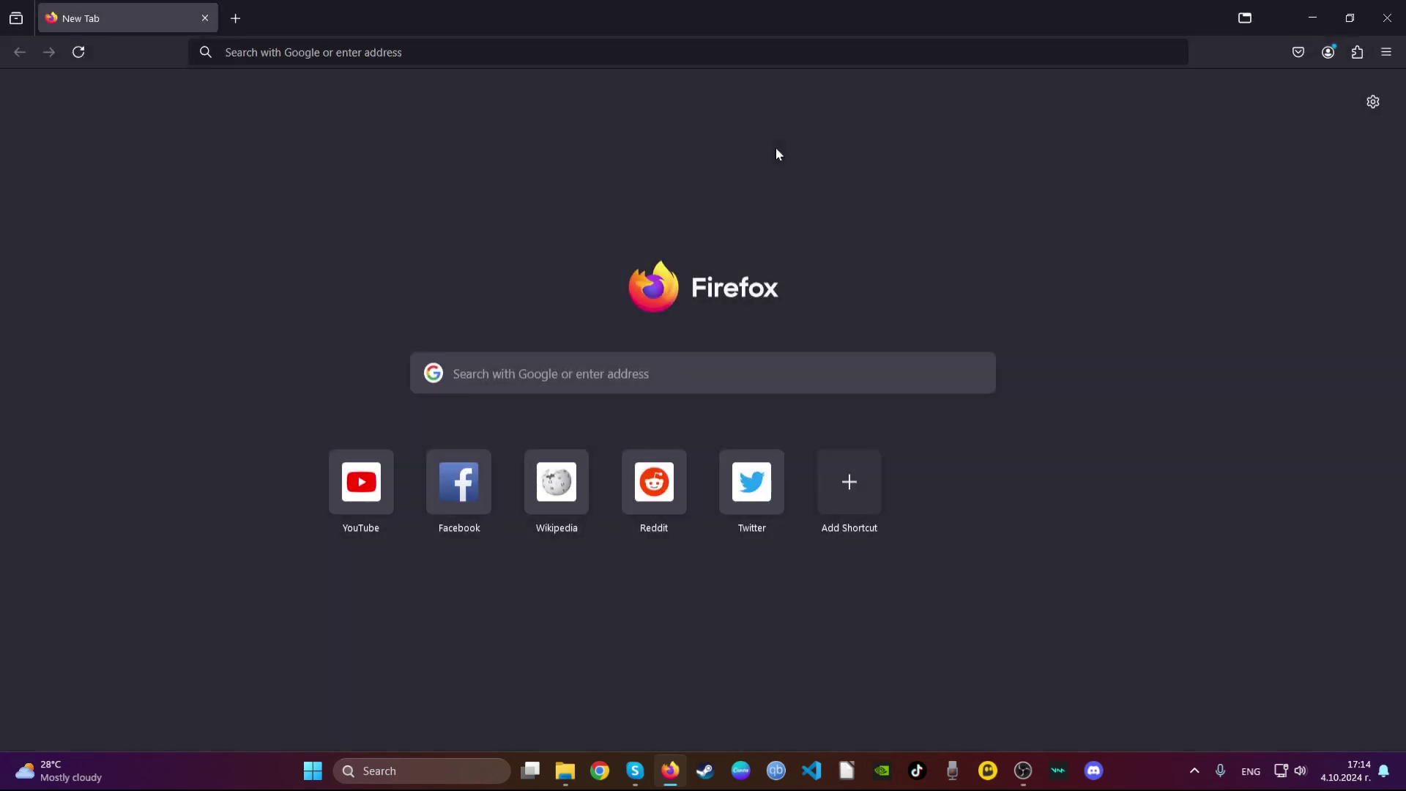
click(665, 52)
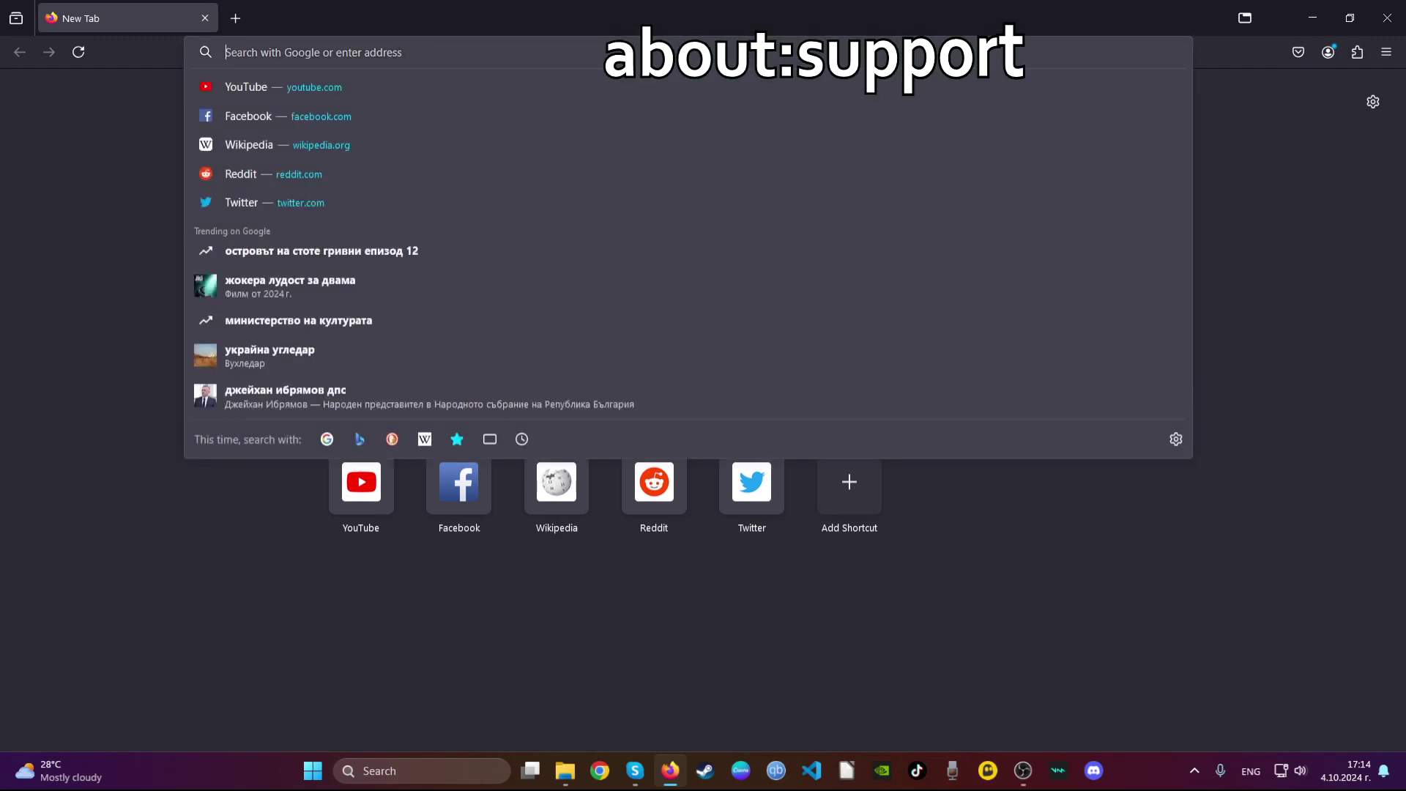
text(about)
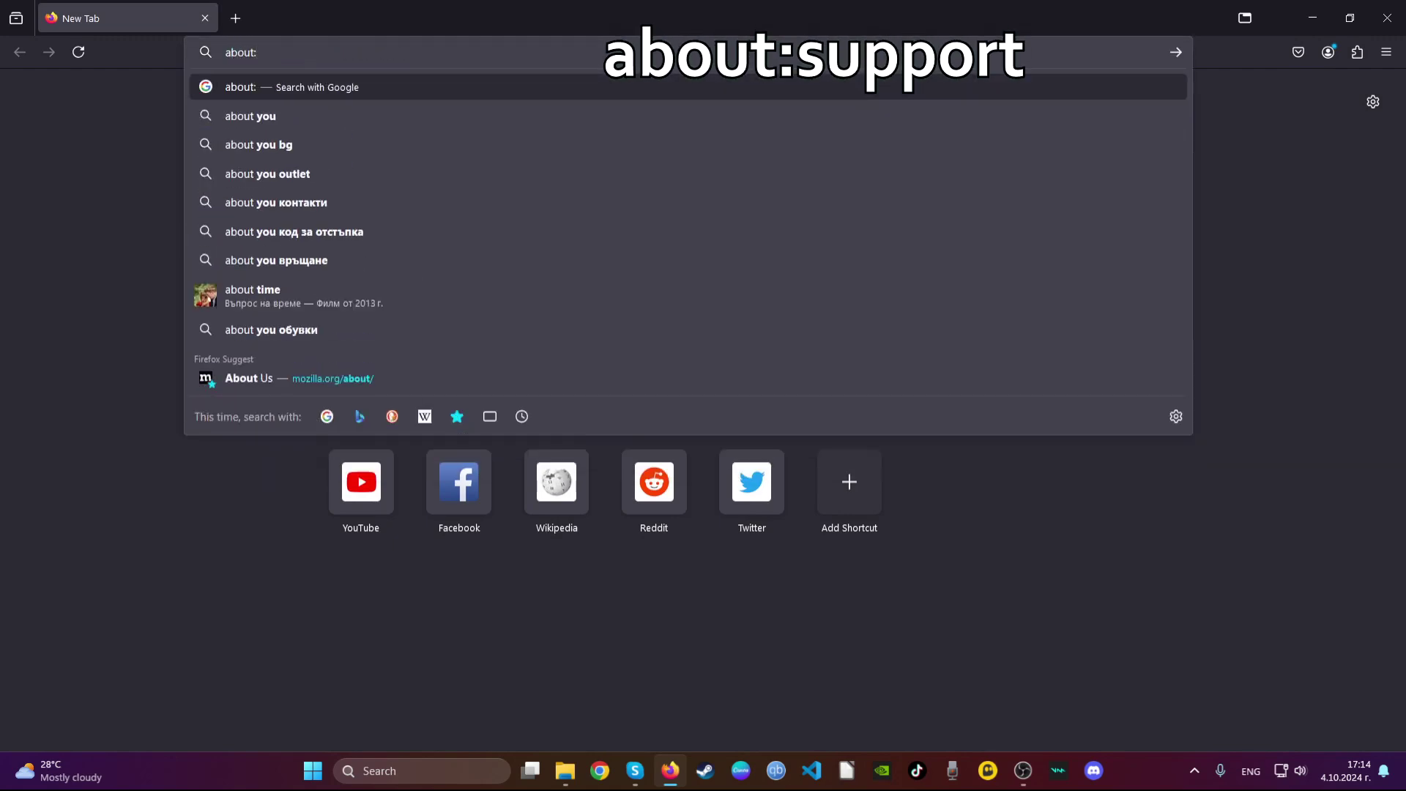
text(:support)
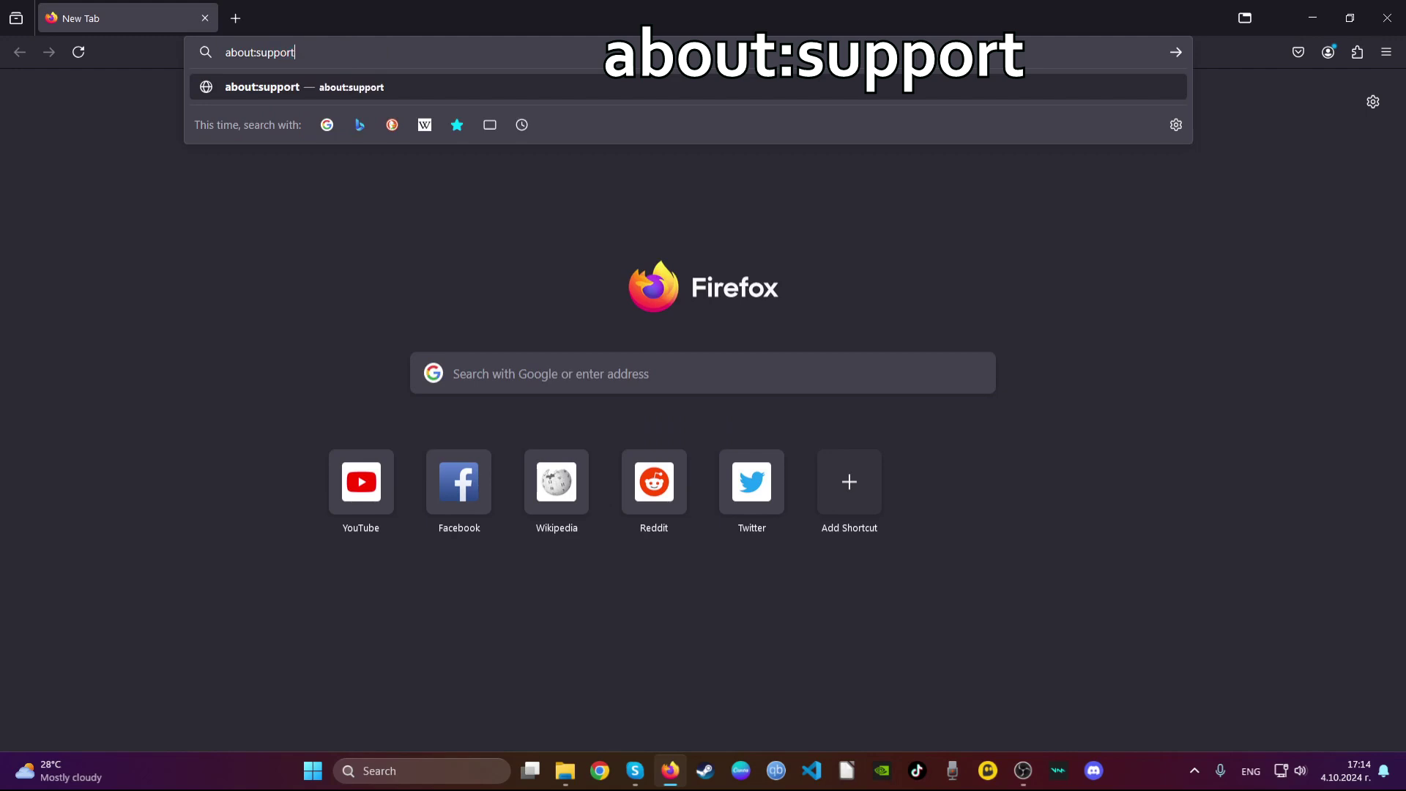
Refresh Firefox to its defaults from about:support and dismiss the import summary.
key(Return)
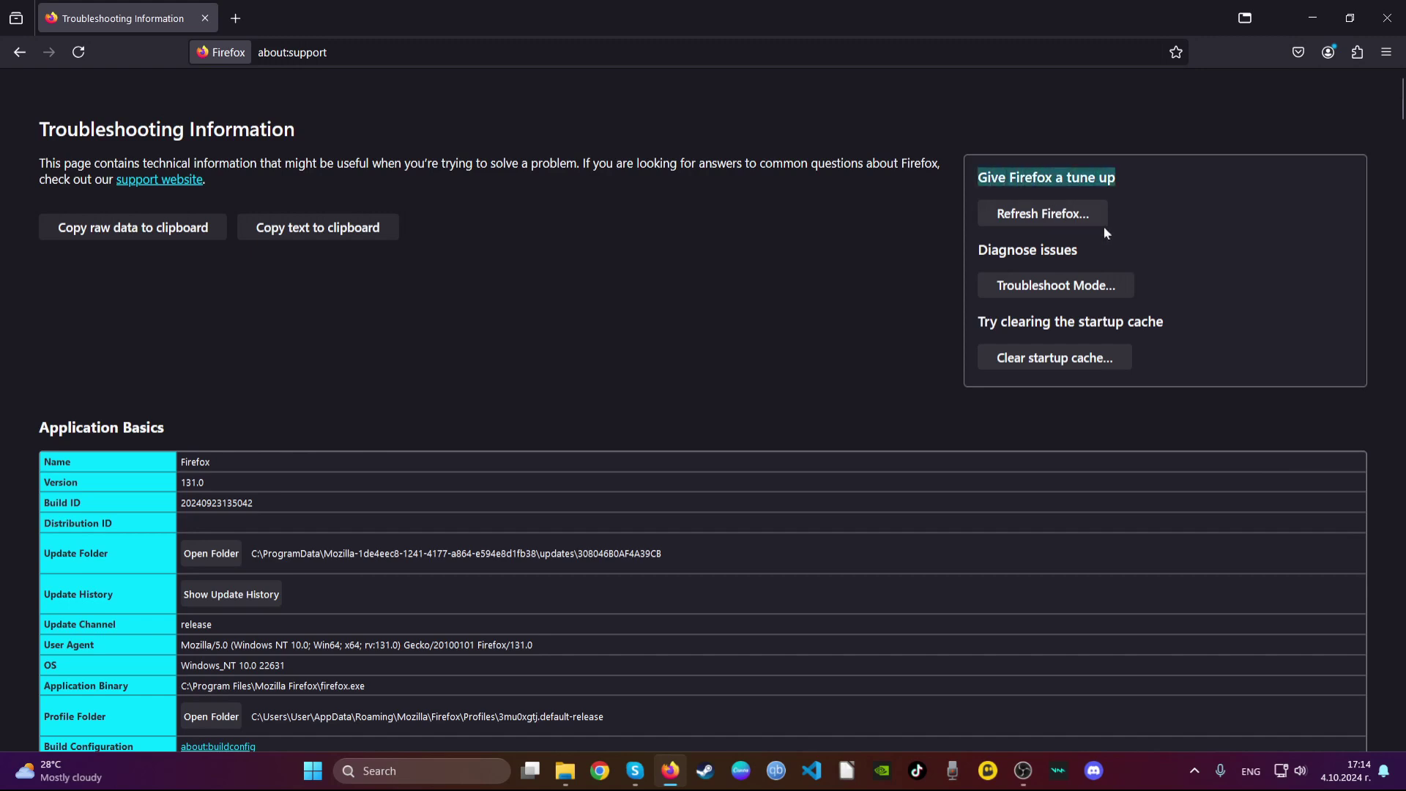
click(1019, 216)
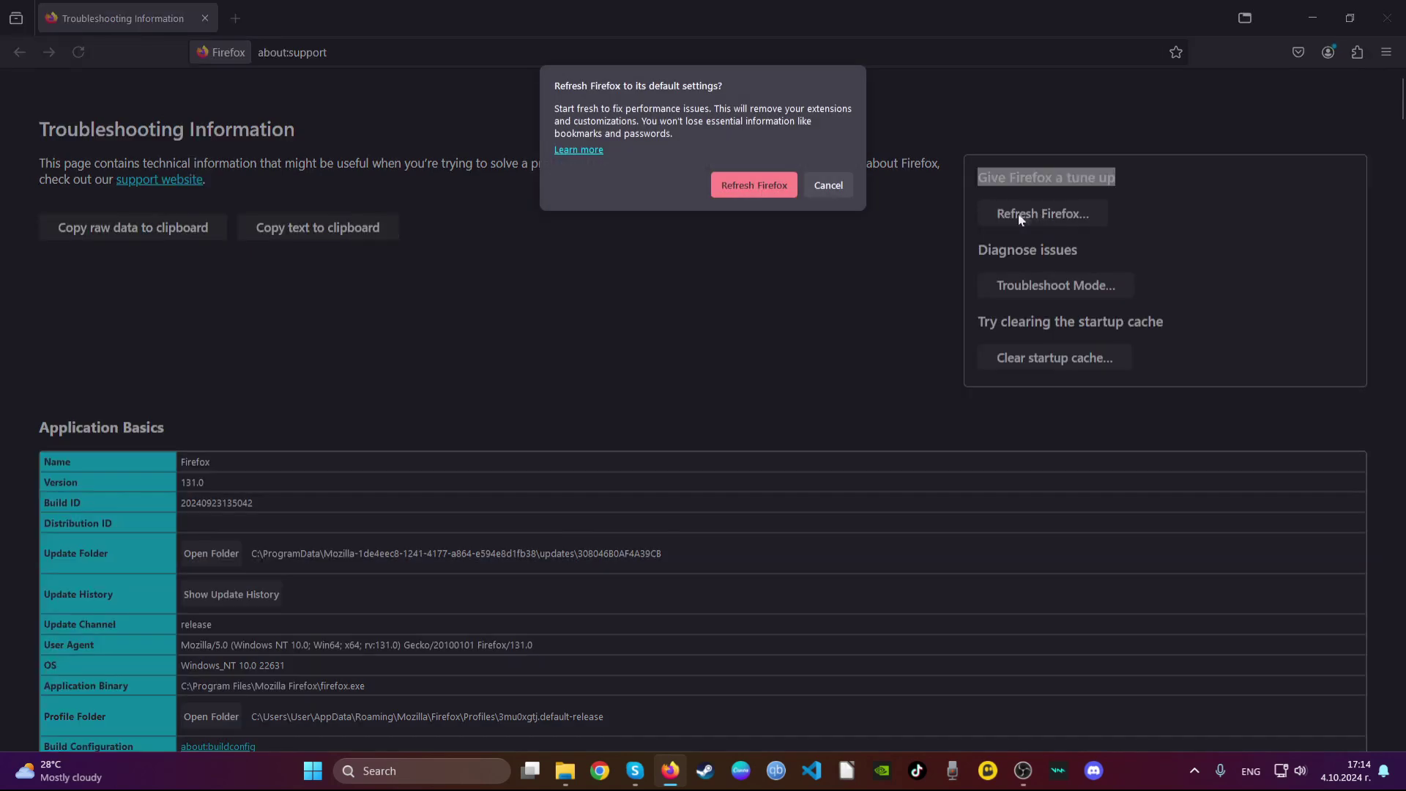
click(740, 186)
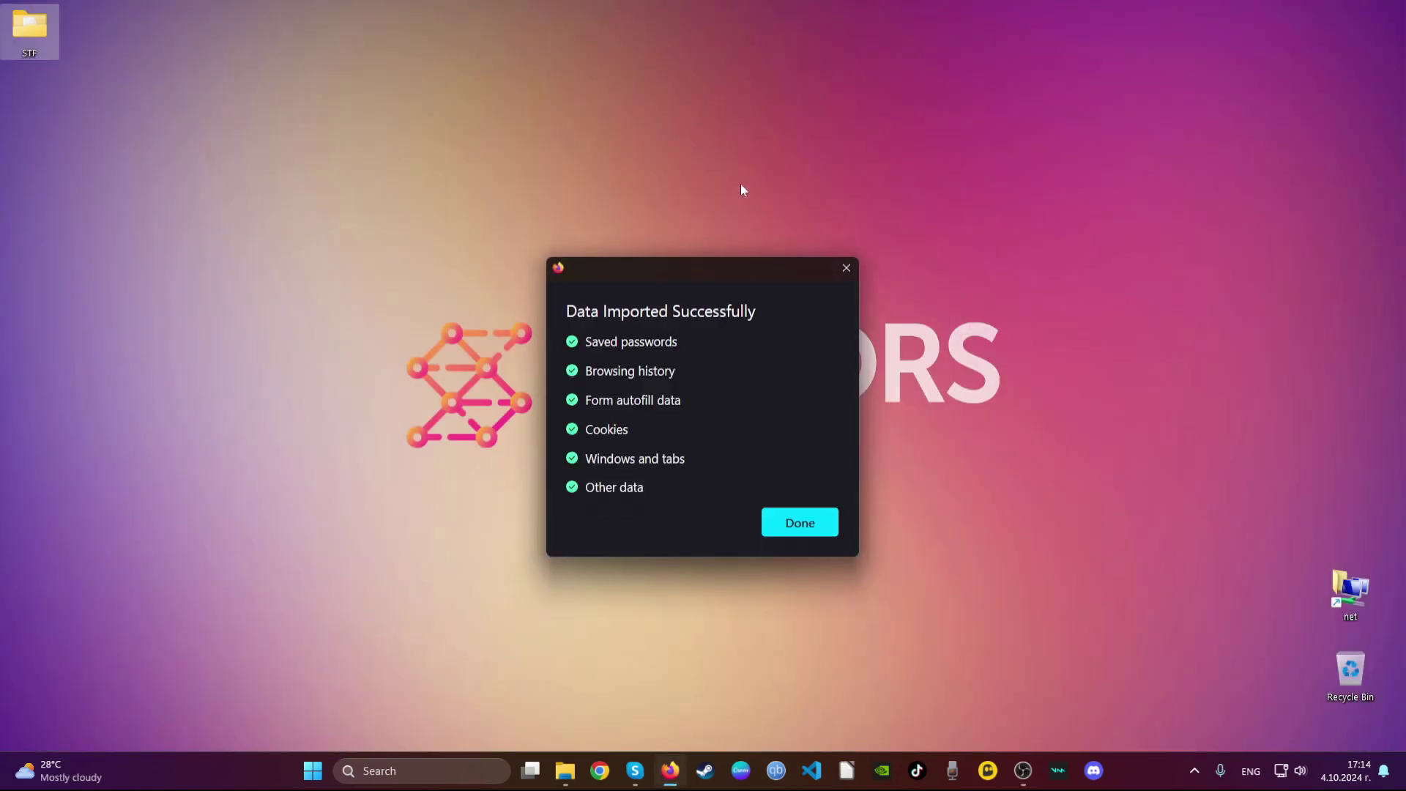
click(798, 522)
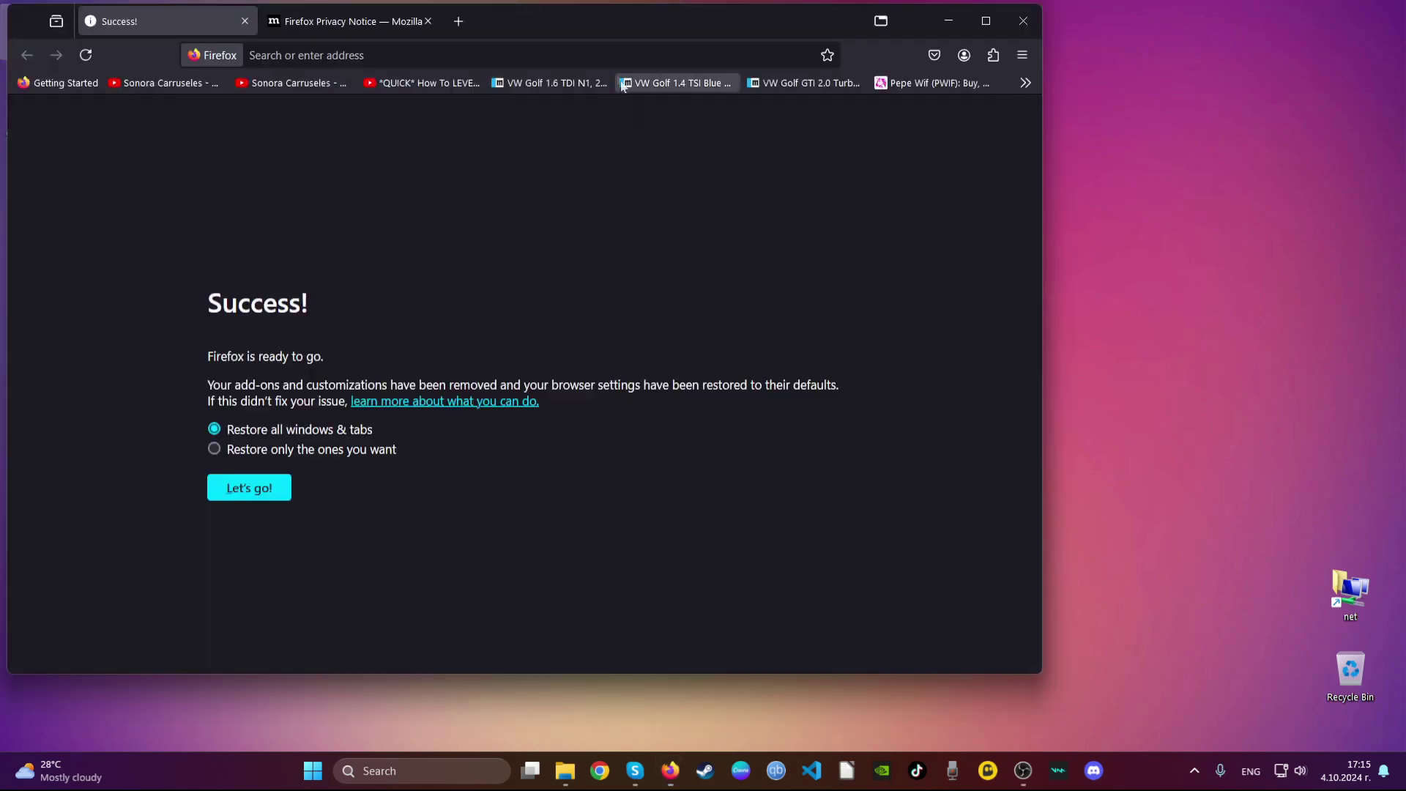
drag(774, 105, 844, 90)
mouse_move(650, 507)
mouse_down()
mouse_move(628, 467)
mouse_move(454, 363)
mouse_up()
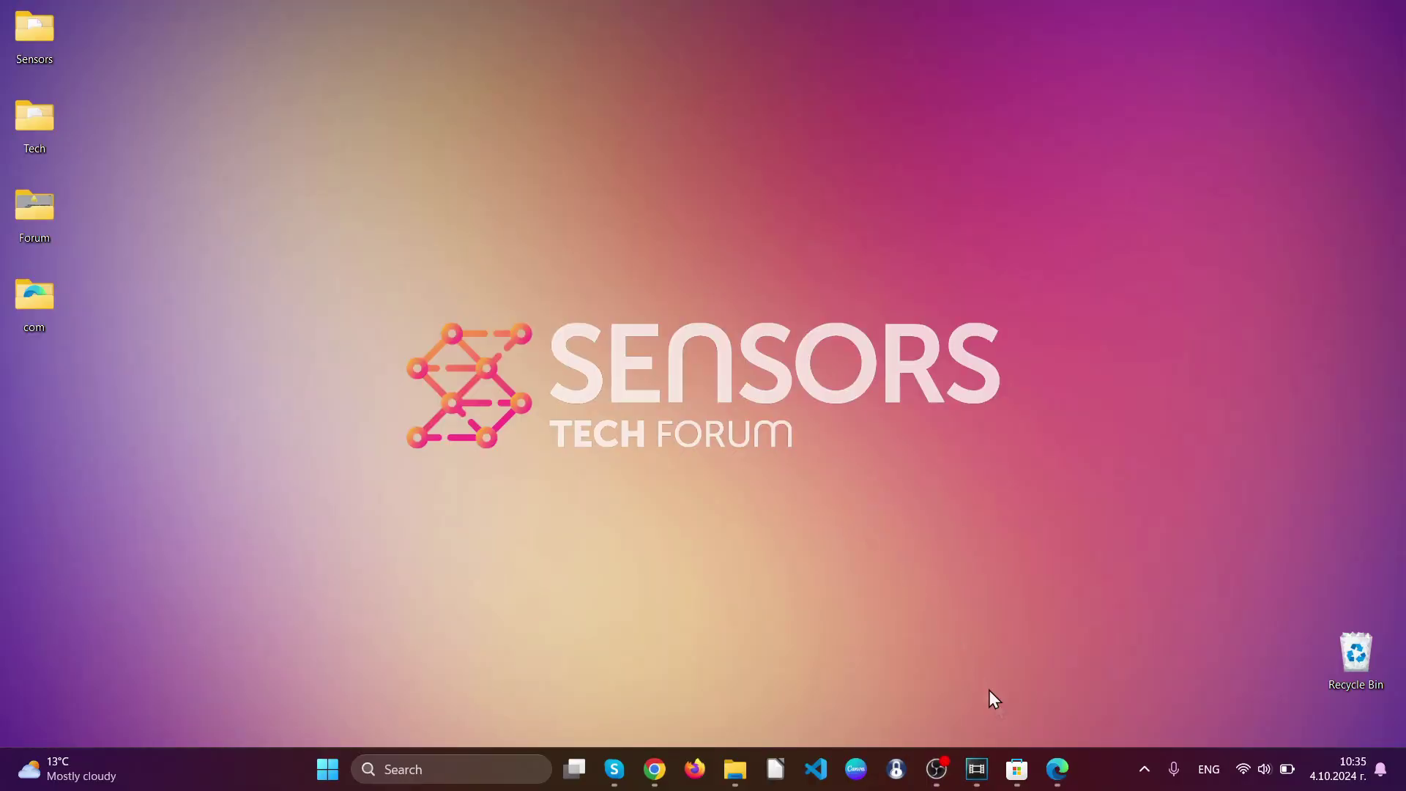
Launch Edge and remove the 'Search from Popup or ContextMenu' extension.
click(1057, 769)
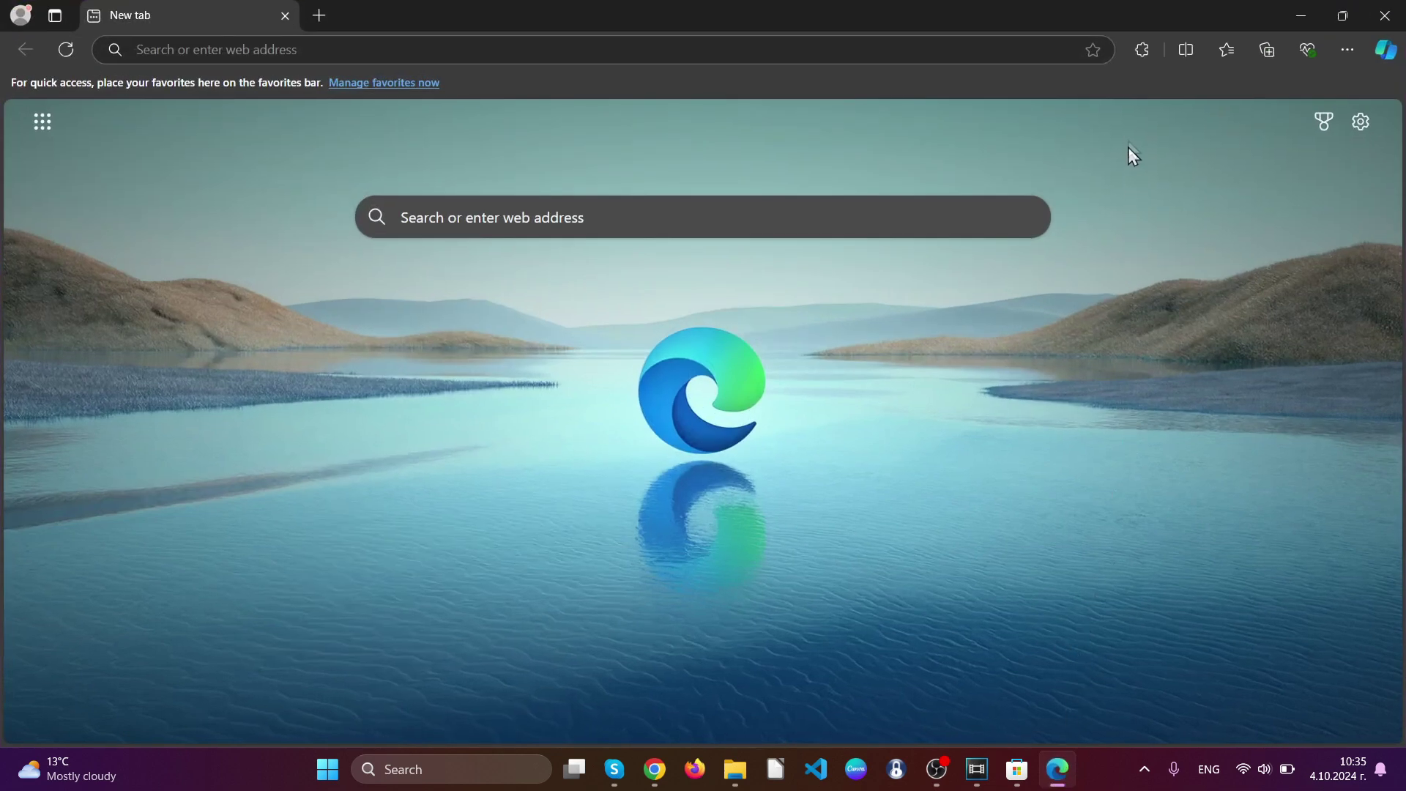
click(1139, 50)
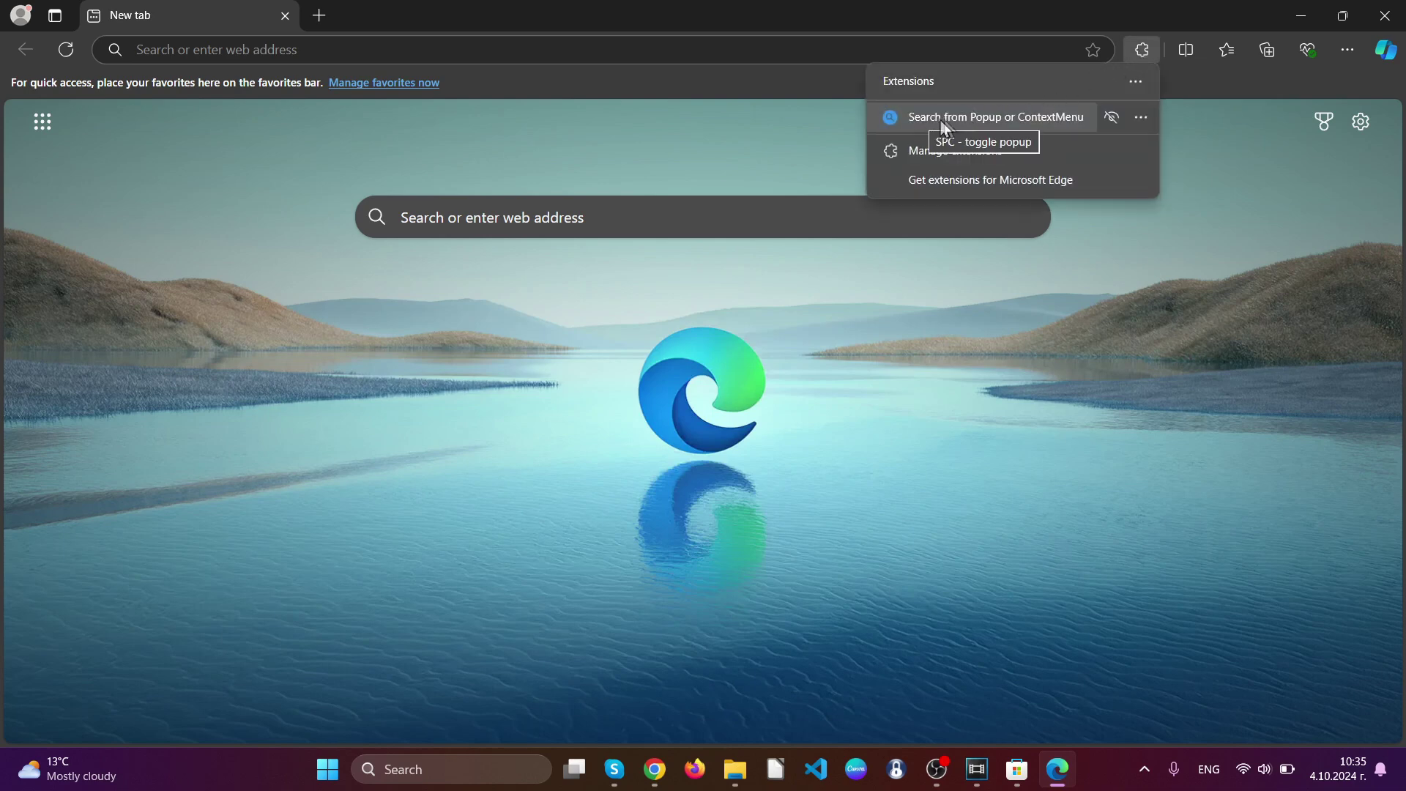
click(1140, 120)
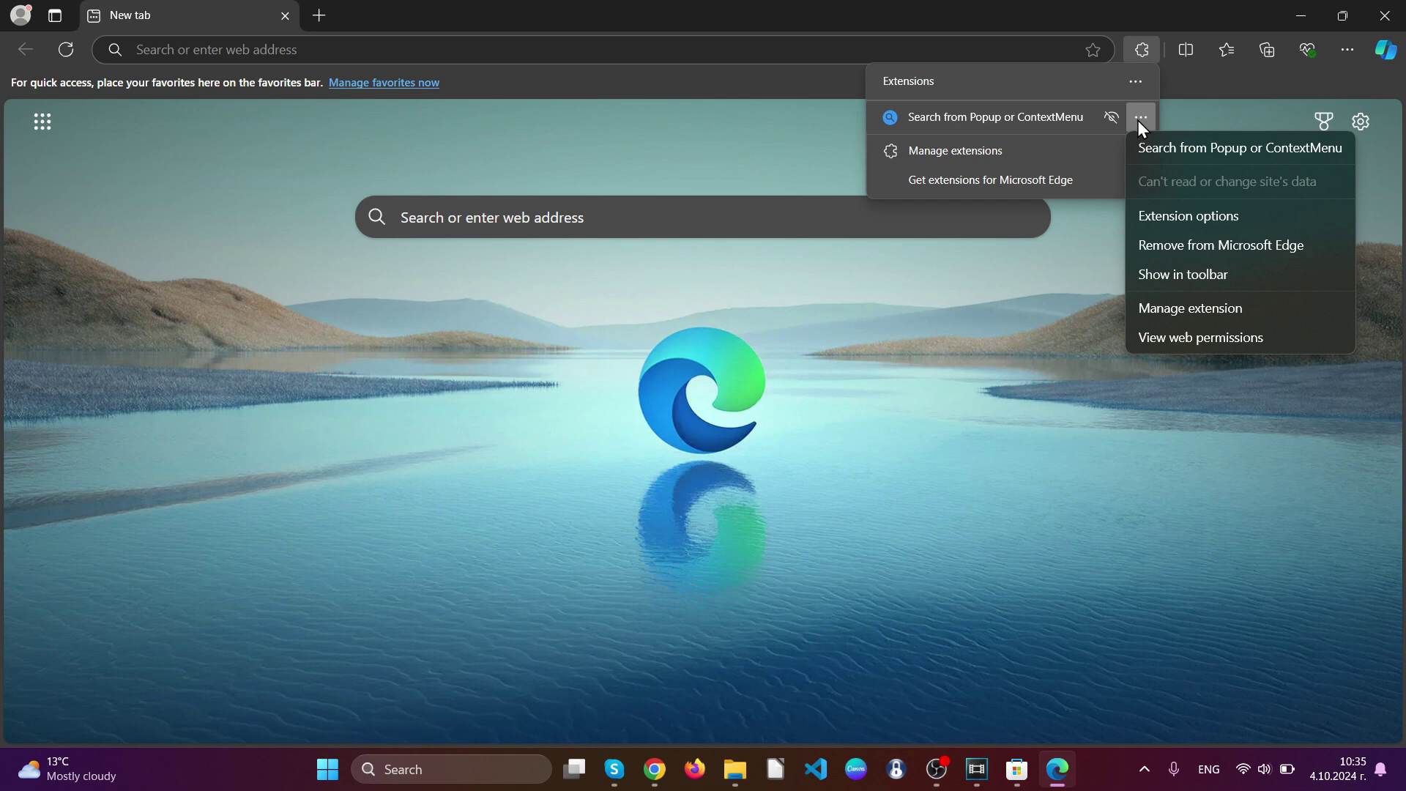
click(1177, 246)
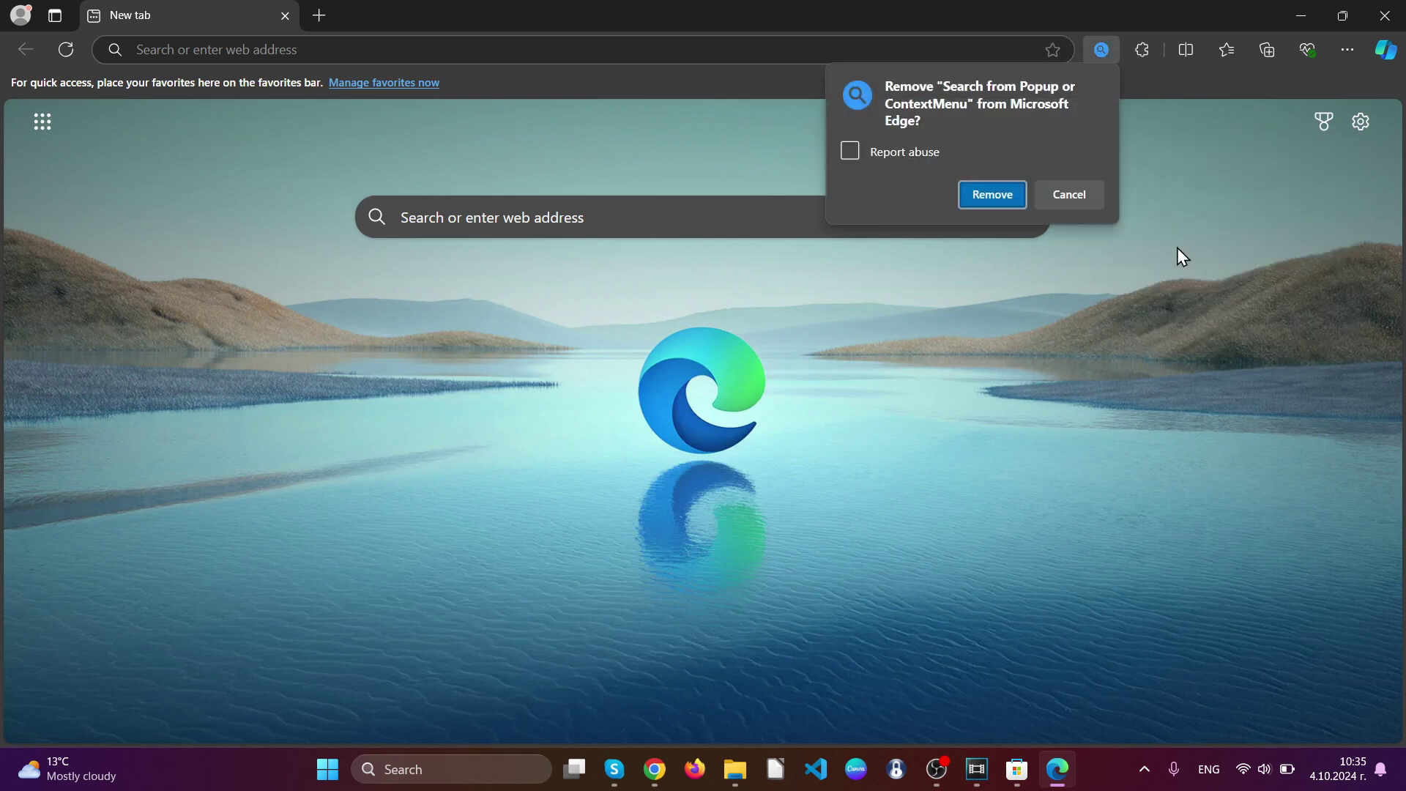
click(974, 196)
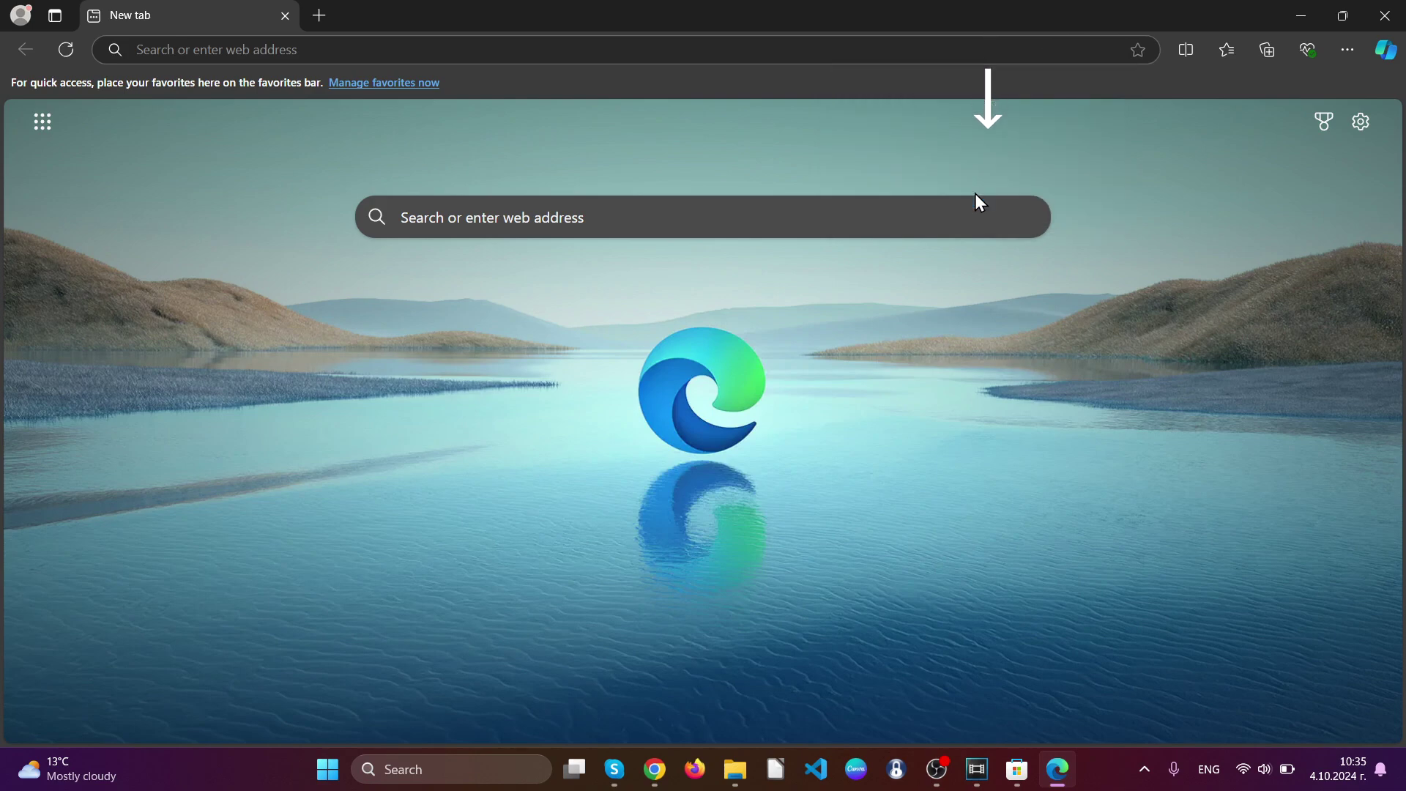
Go to Edge's clear-browsing-data page and set the time range to All time.
click(622, 48)
text(ed)
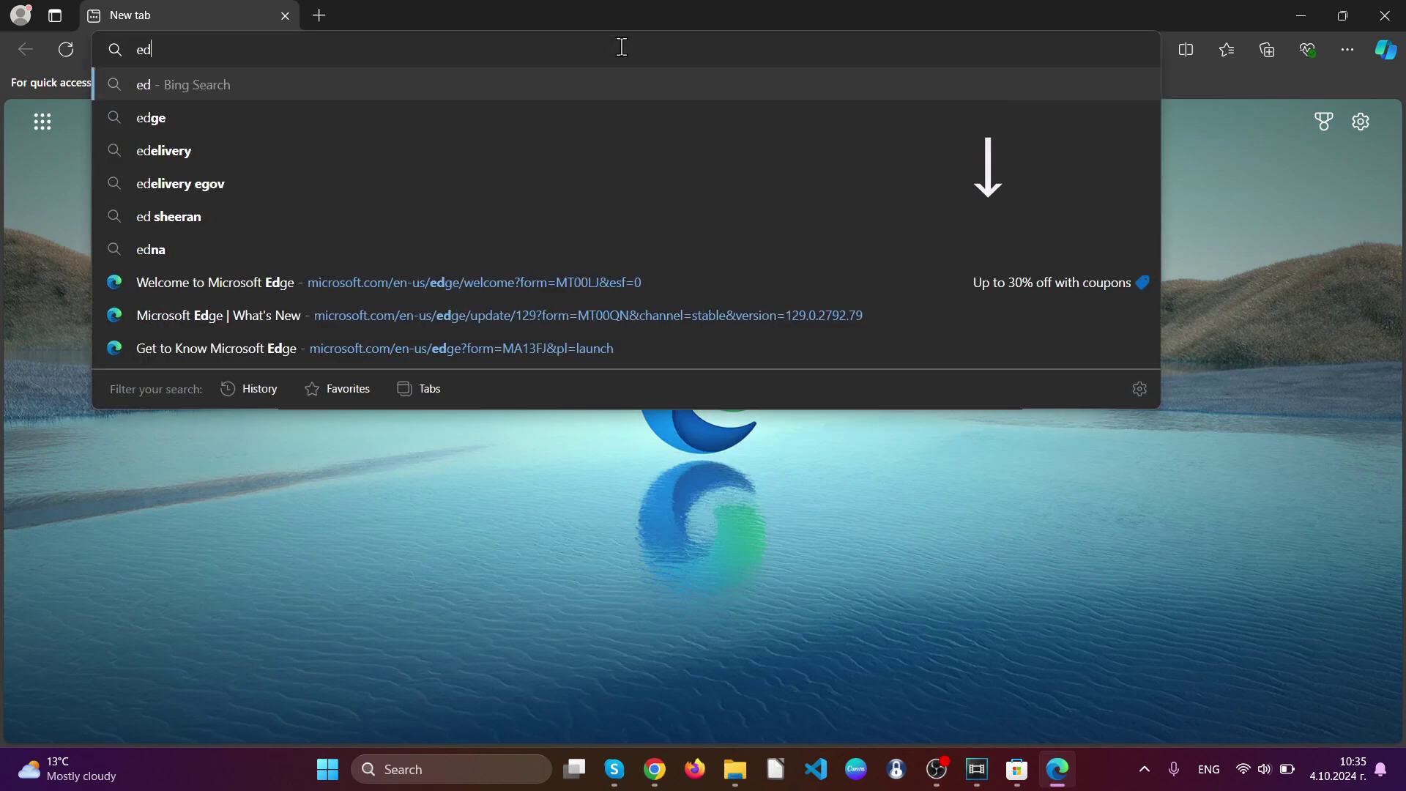
text(ge:)
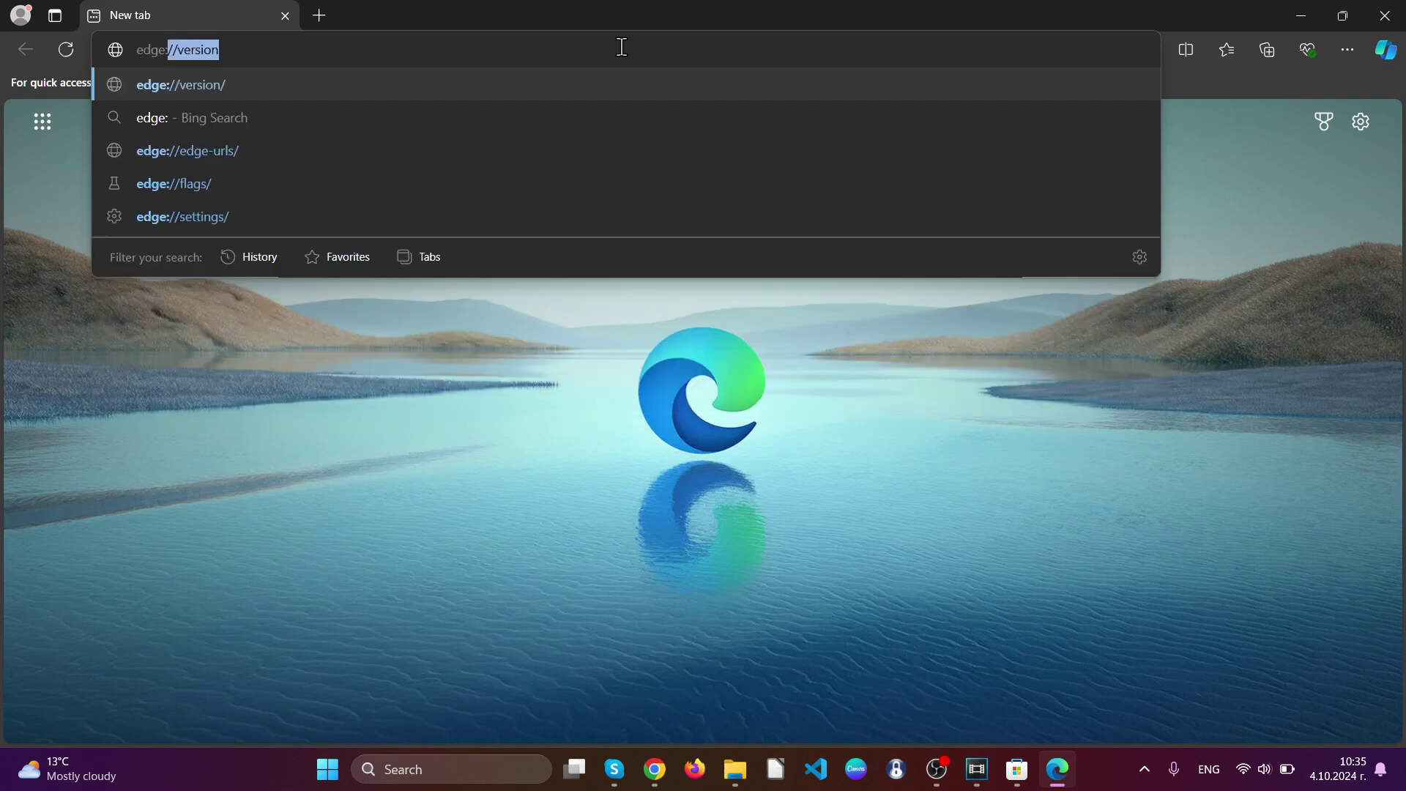
text(//settings)
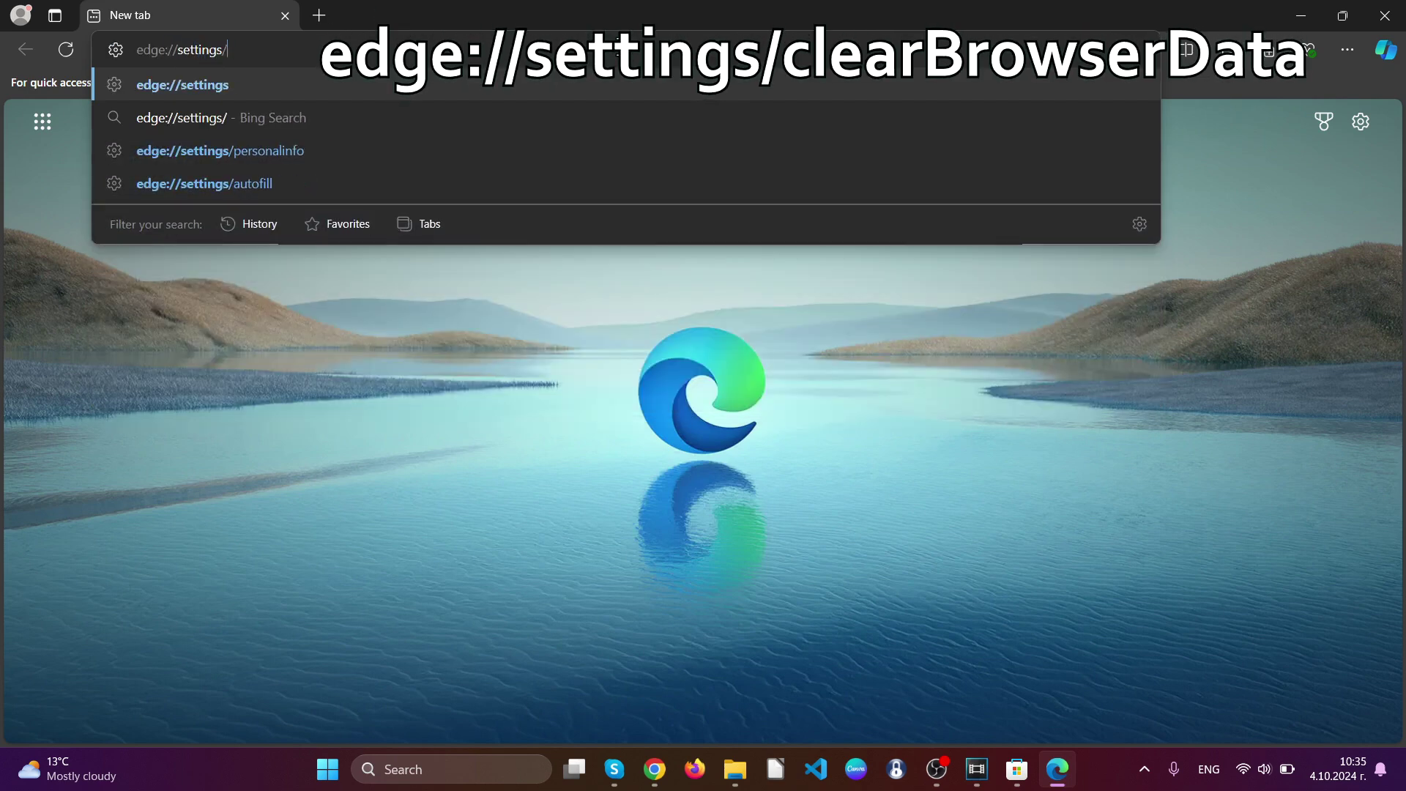
text(/clearB)
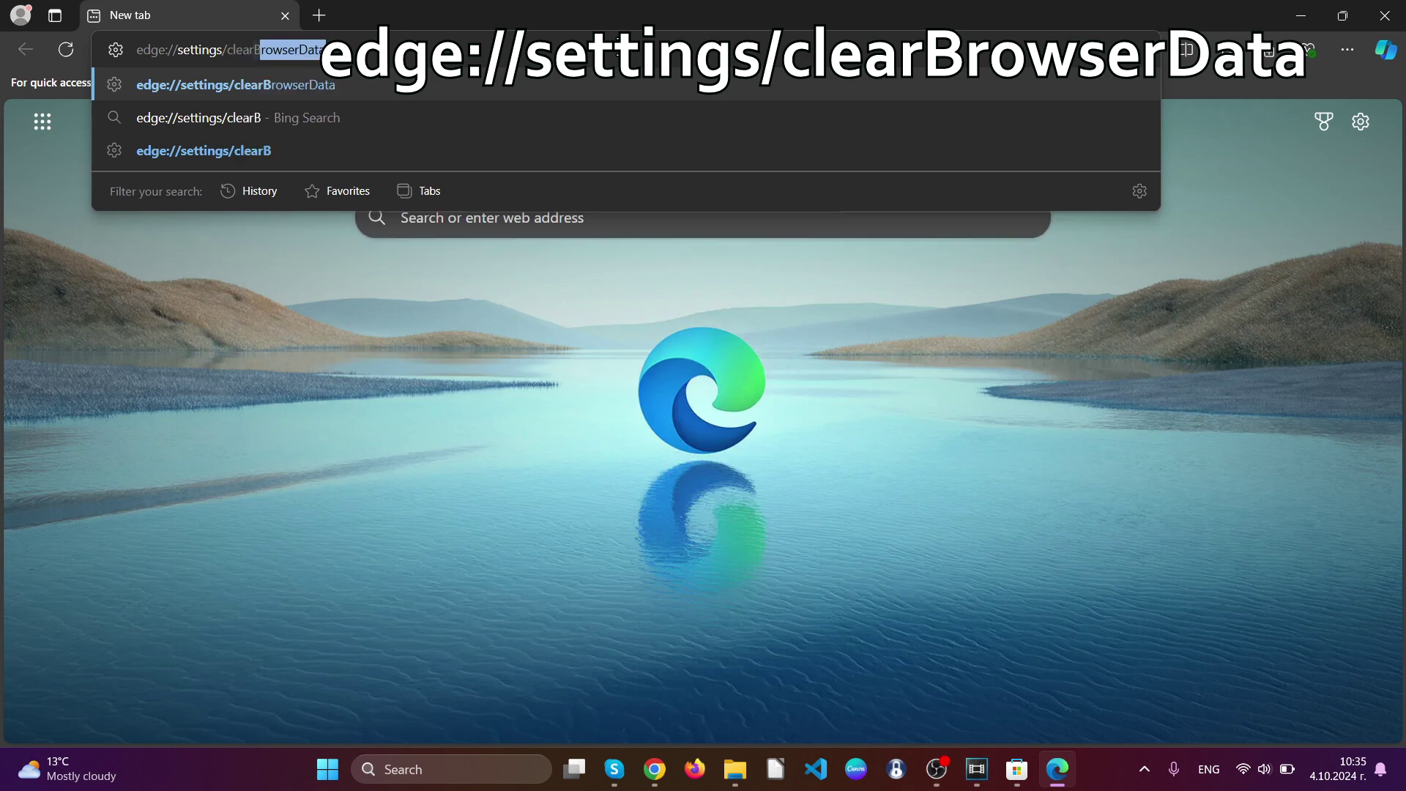
text(rowserData)
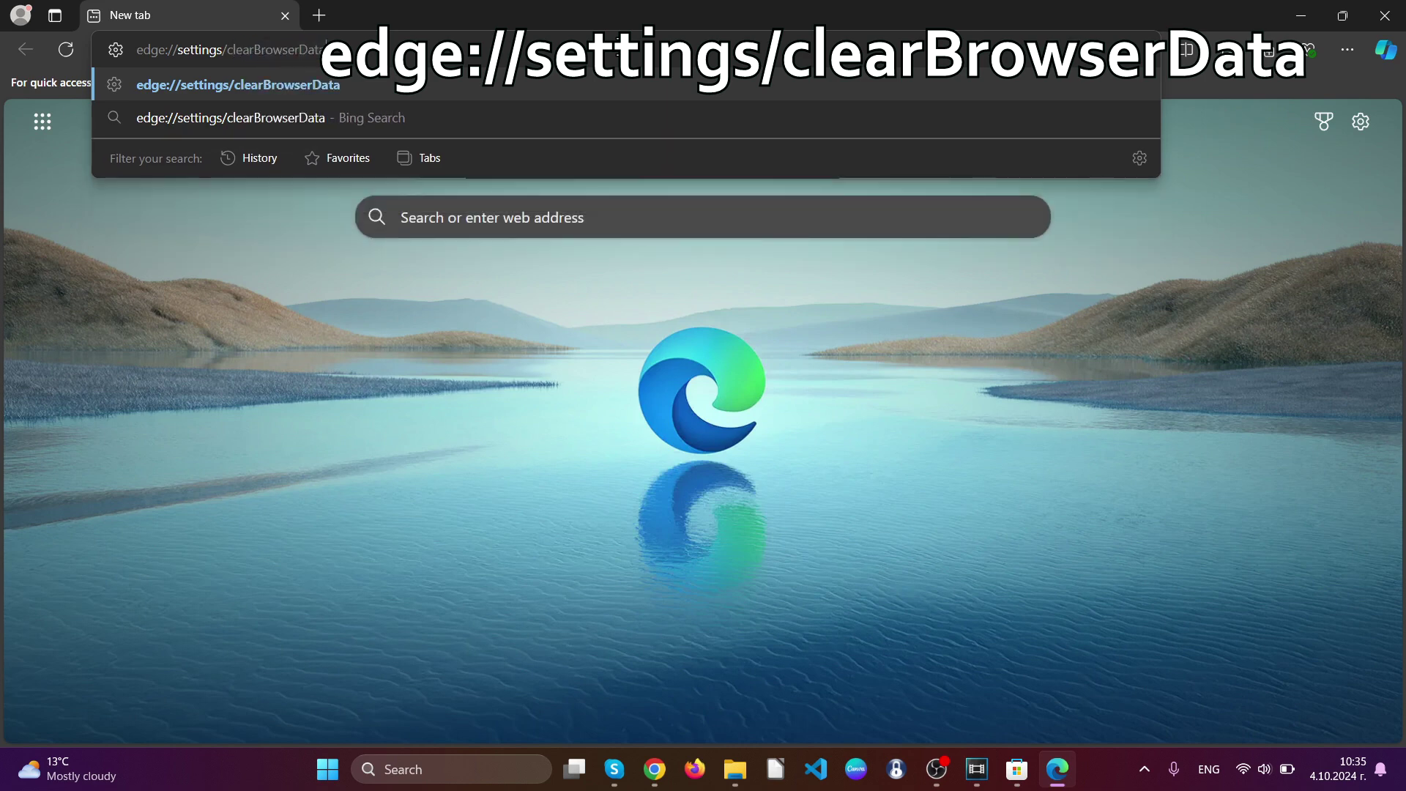
key(Return)
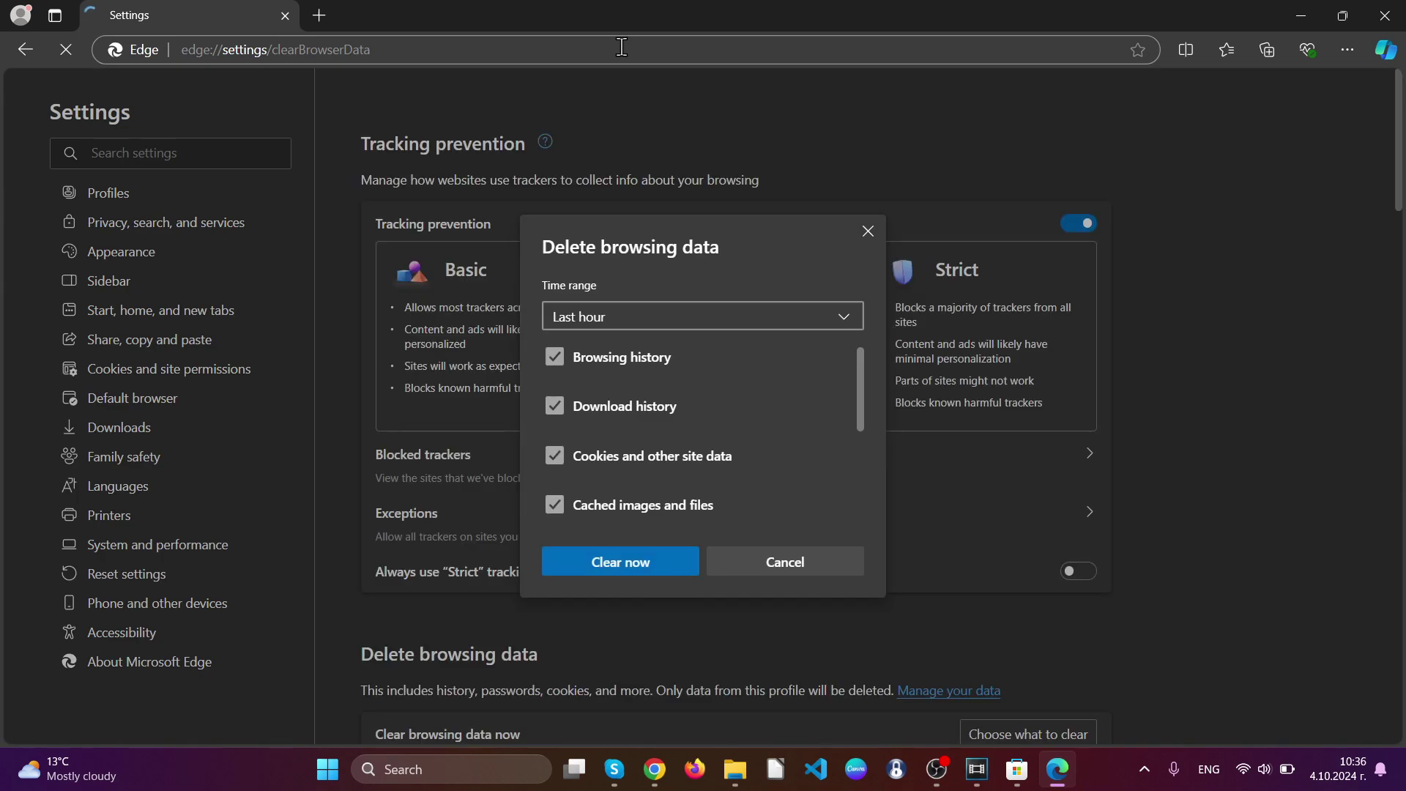
click(644, 315)
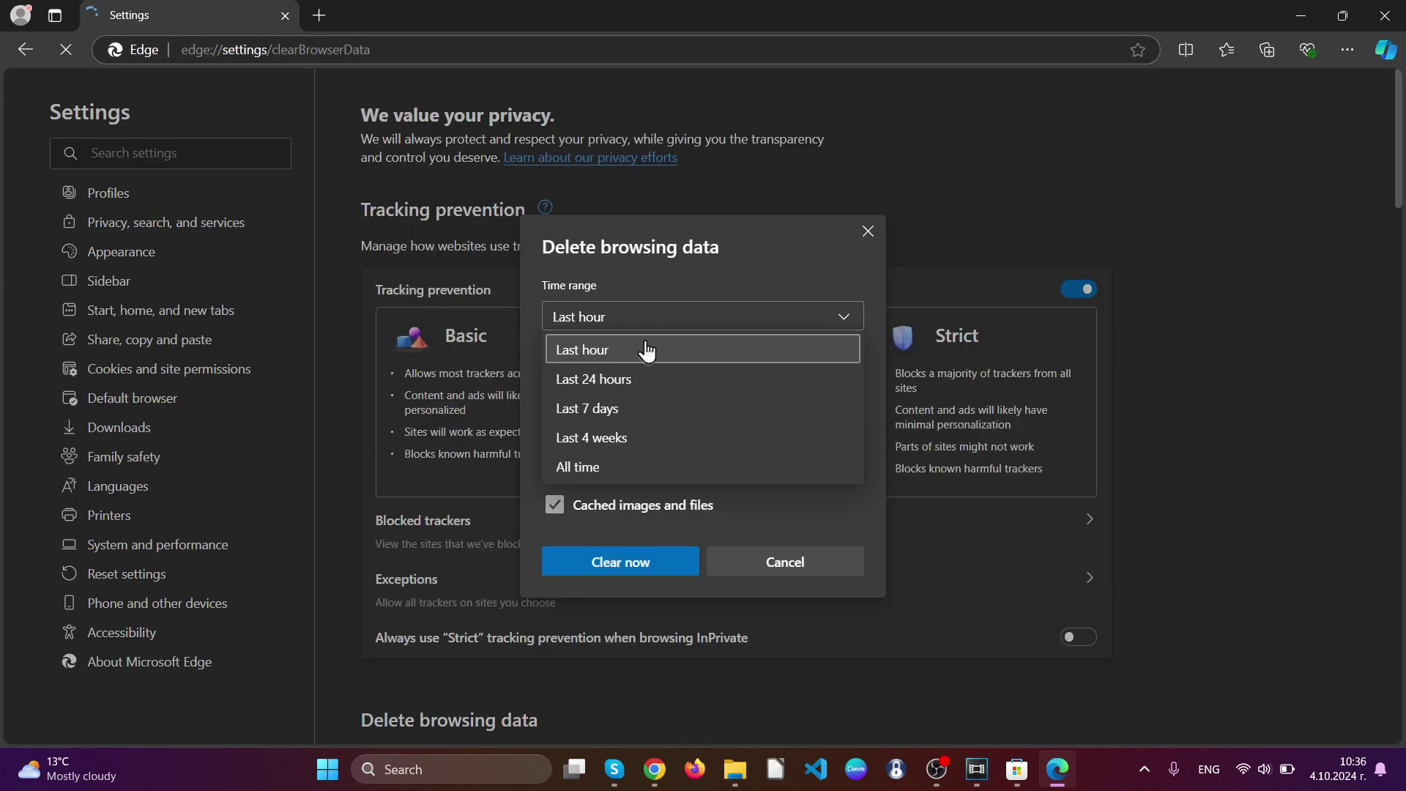
click(618, 468)
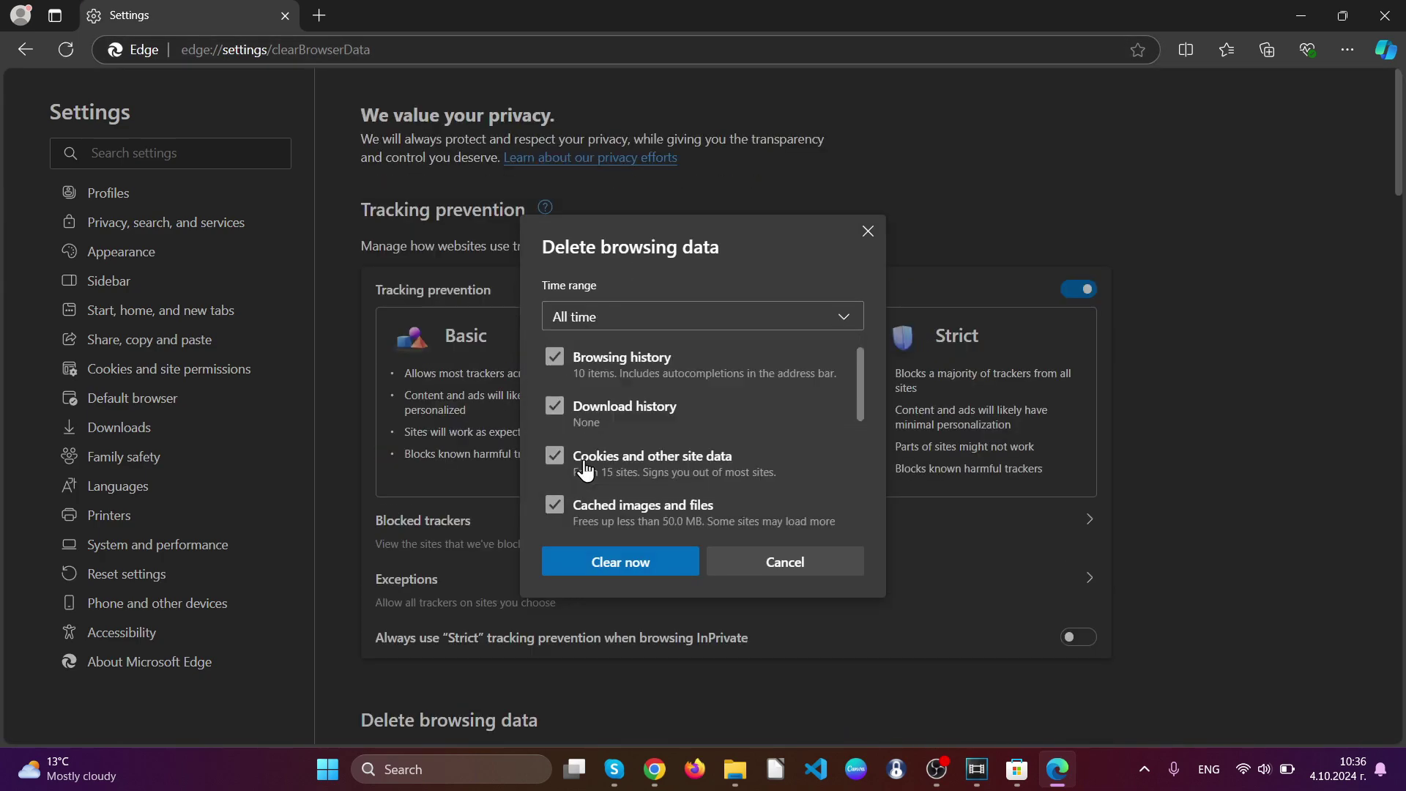
scroll(643, 428, down, 3)
scroll(605, 435, down, 1)
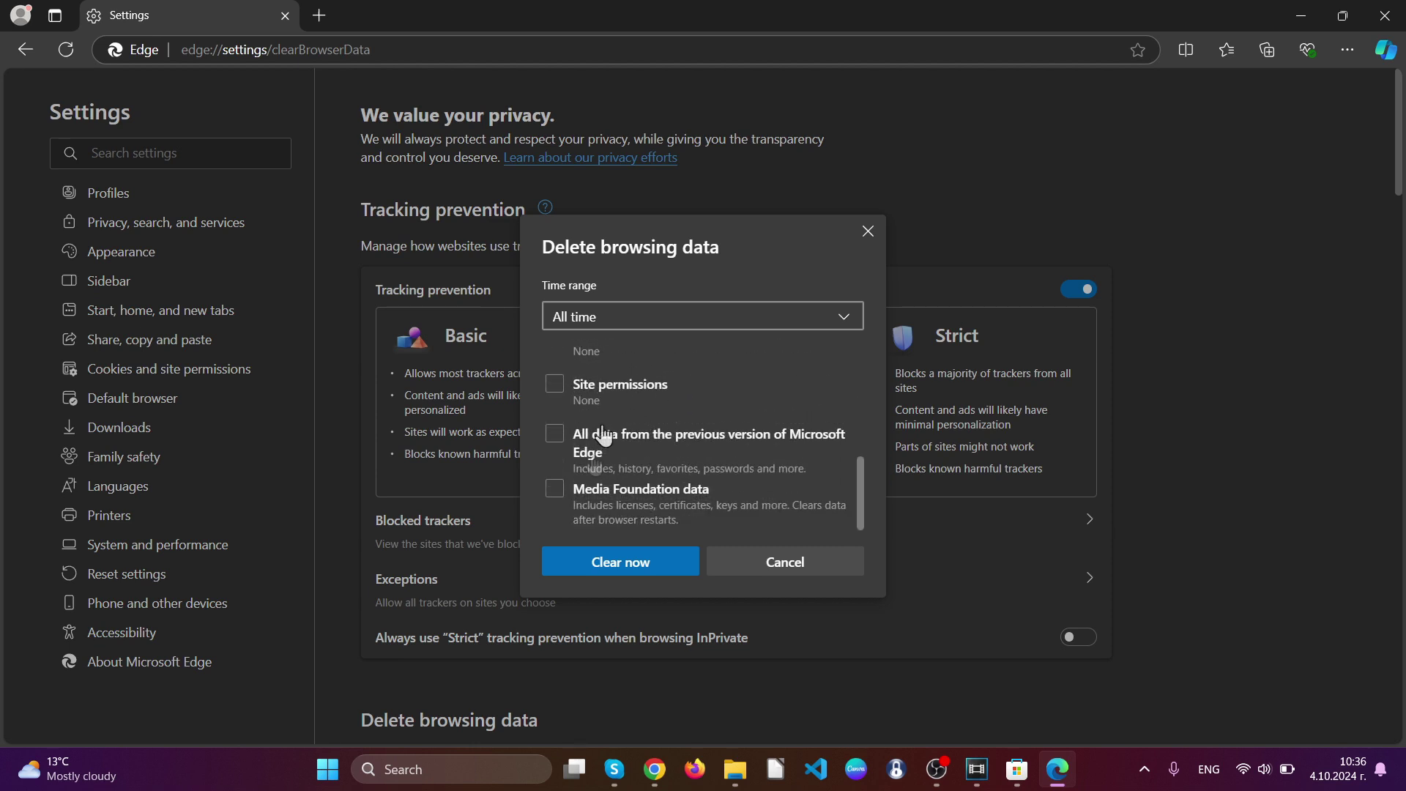
Add Media Foundation, previous-version, site permissions and autofill data, clear it all, and close Edge.
click(559, 491)
click(556, 435)
click(556, 384)
scroll(562, 456, up, 2)
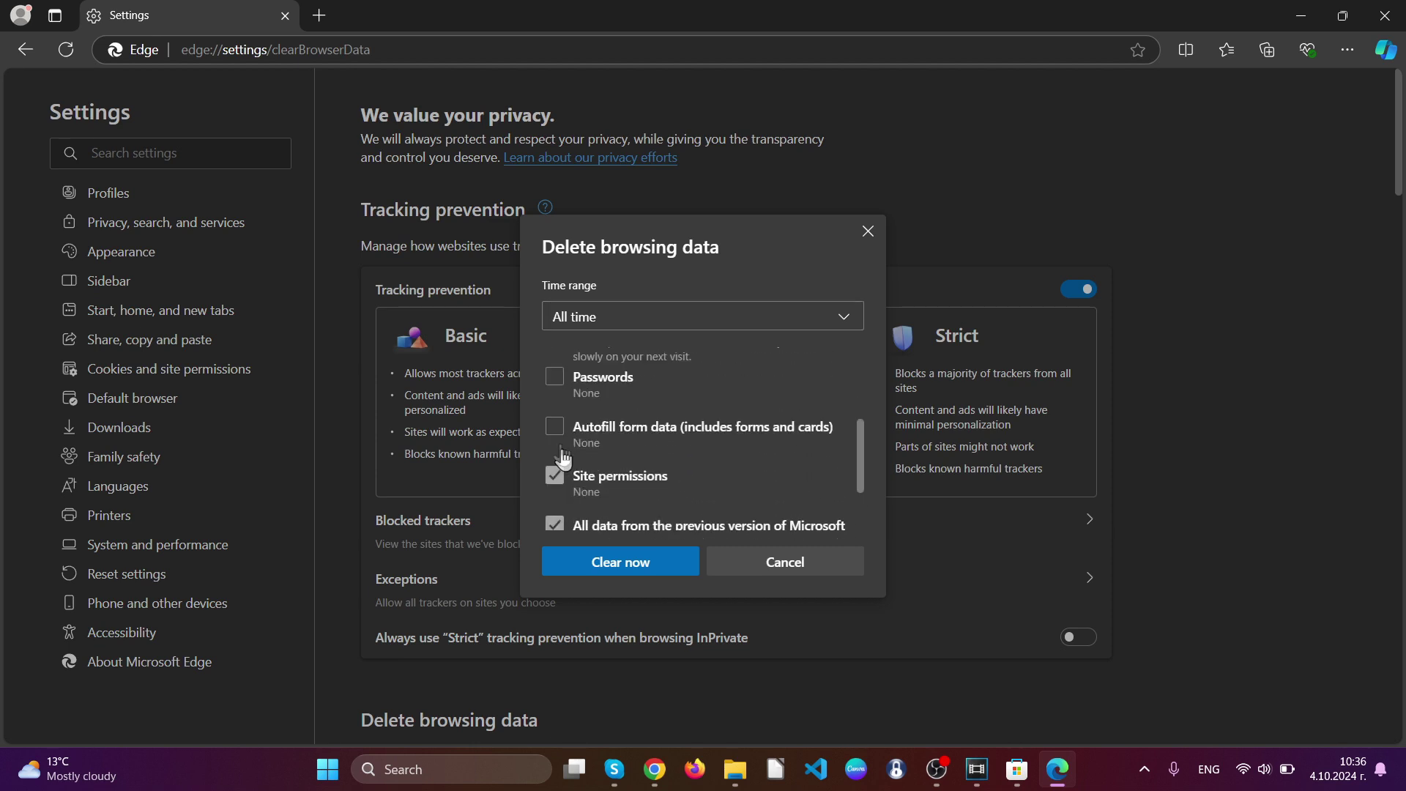
click(555, 435)
scroll(557, 450, up, 2)
scroll(599, 459, down, 2)
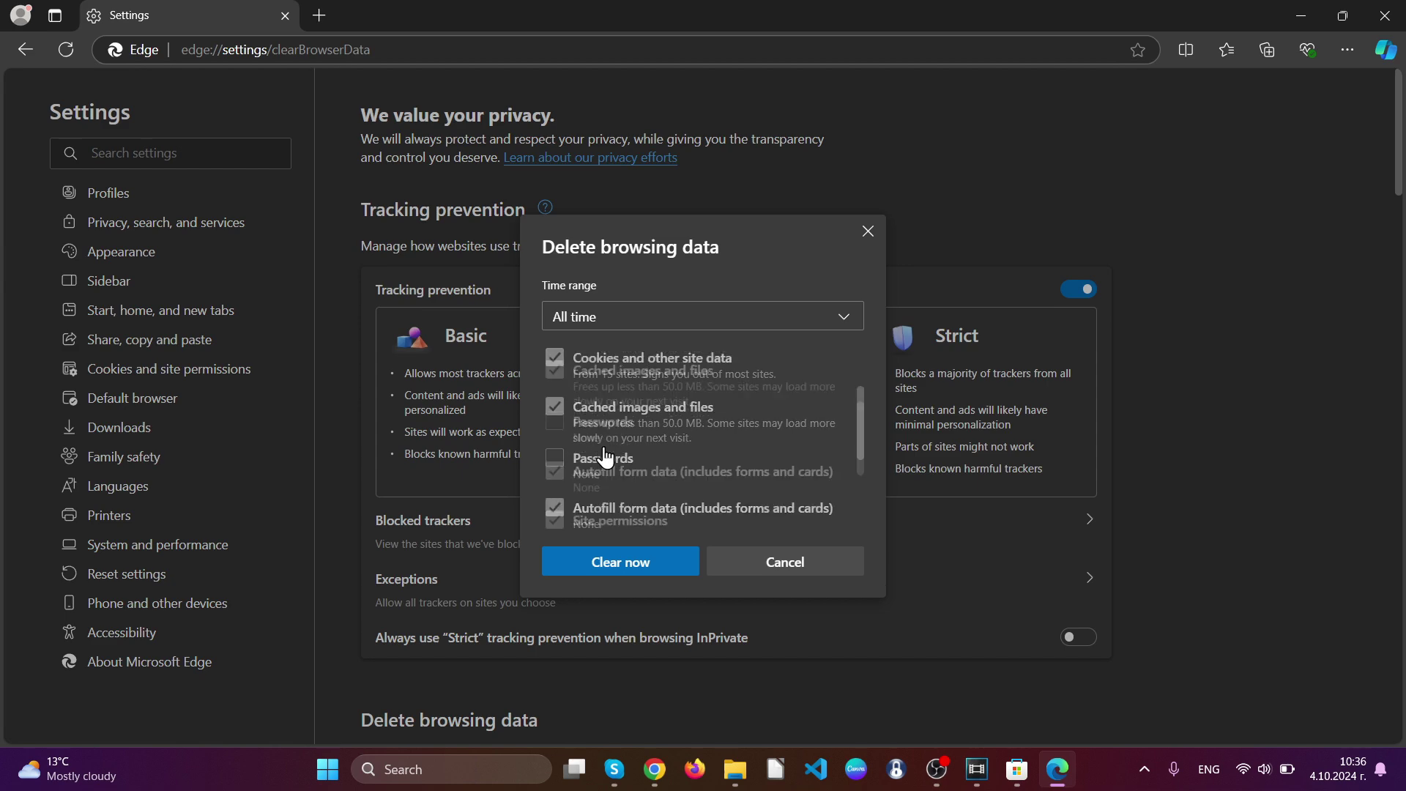
scroll(604, 459, down, 2)
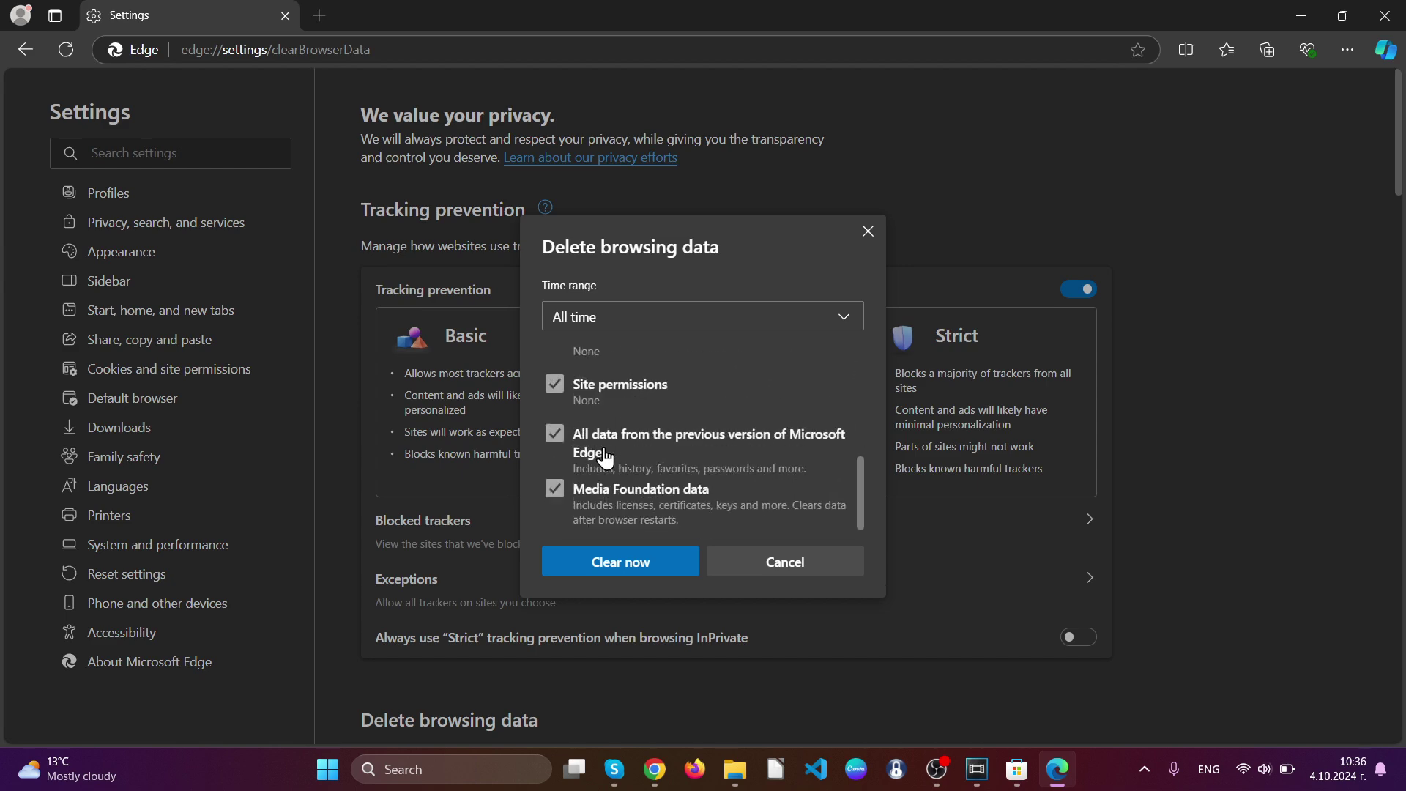
click(620, 563)
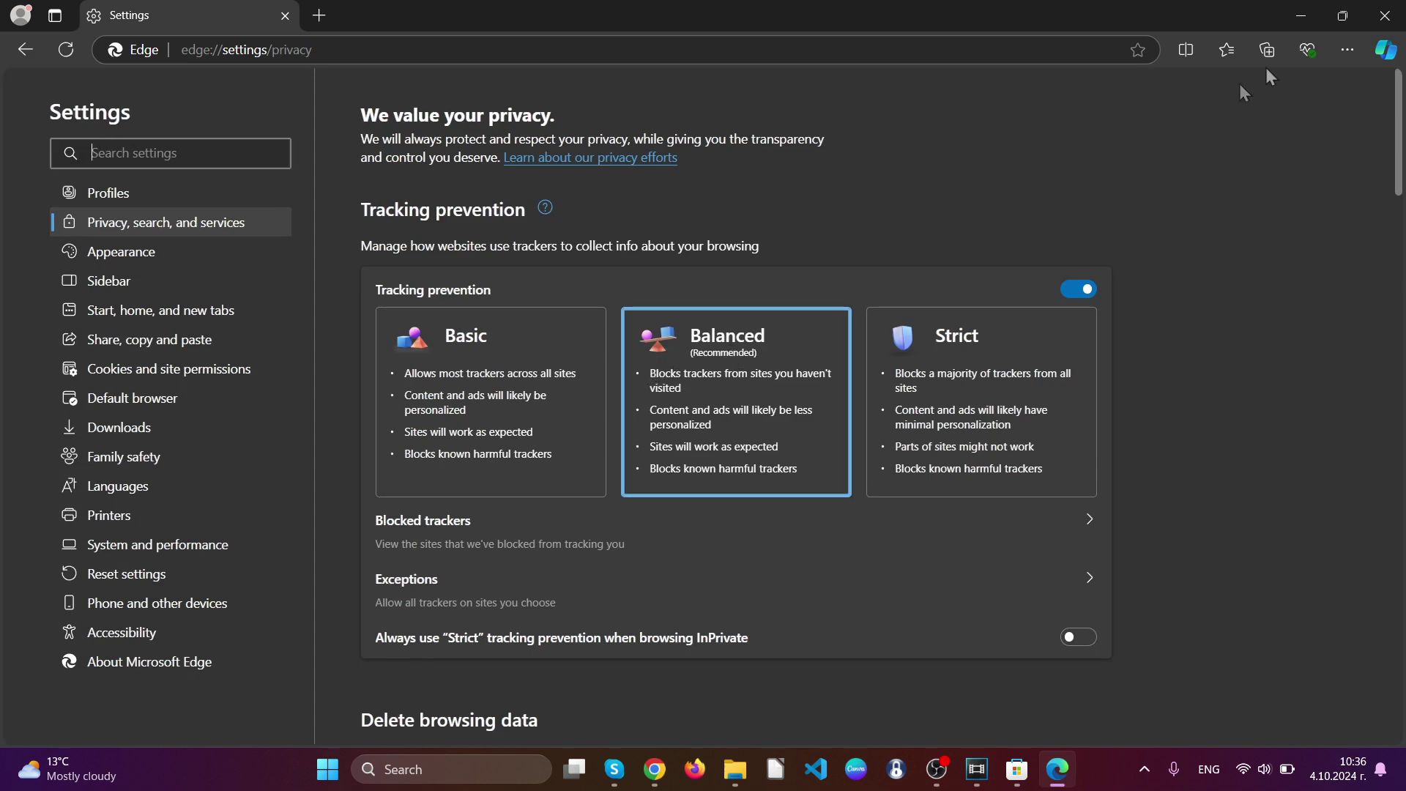
click(1384, 16)
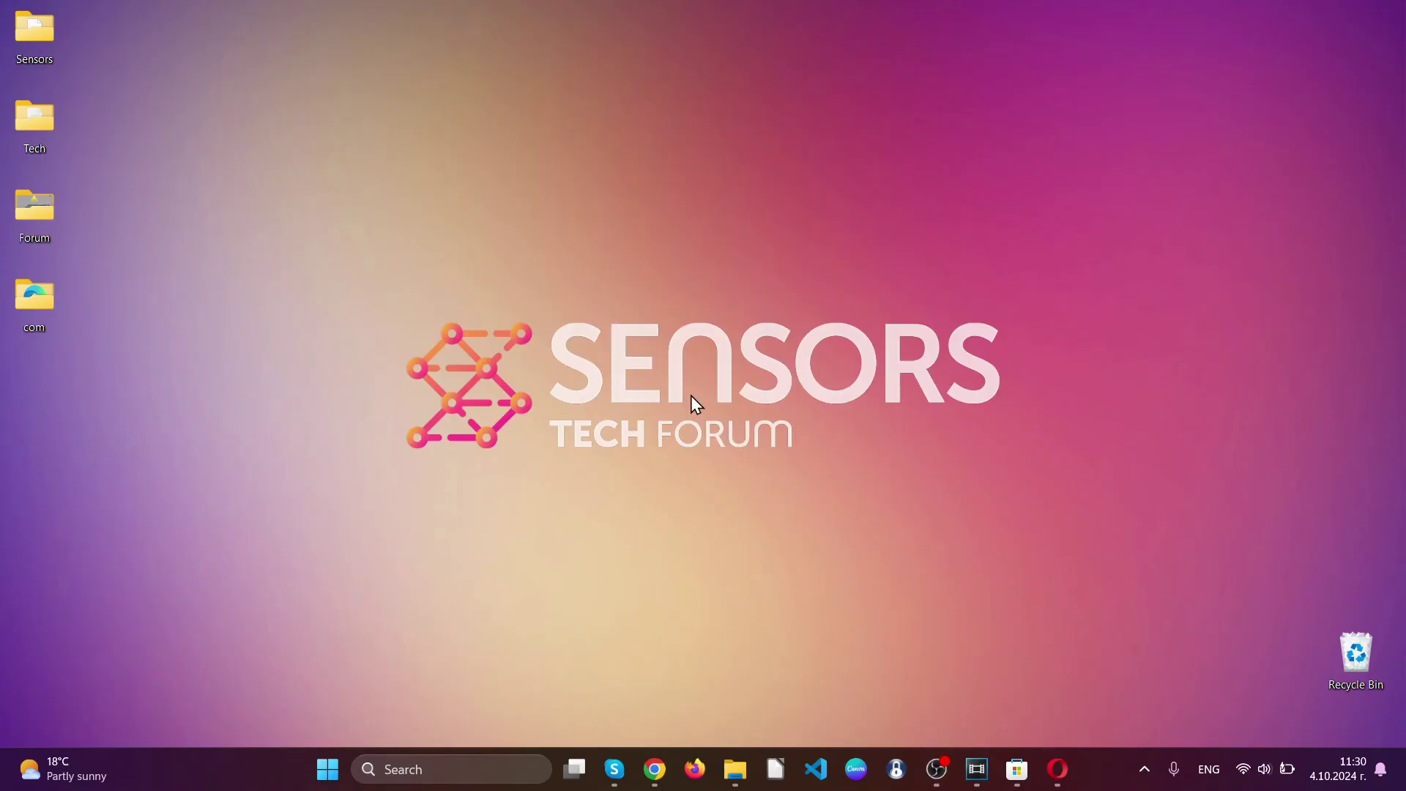
Launch Opera, remove the Search all Tabs extension, and close its feedback tab.
click(1056, 769)
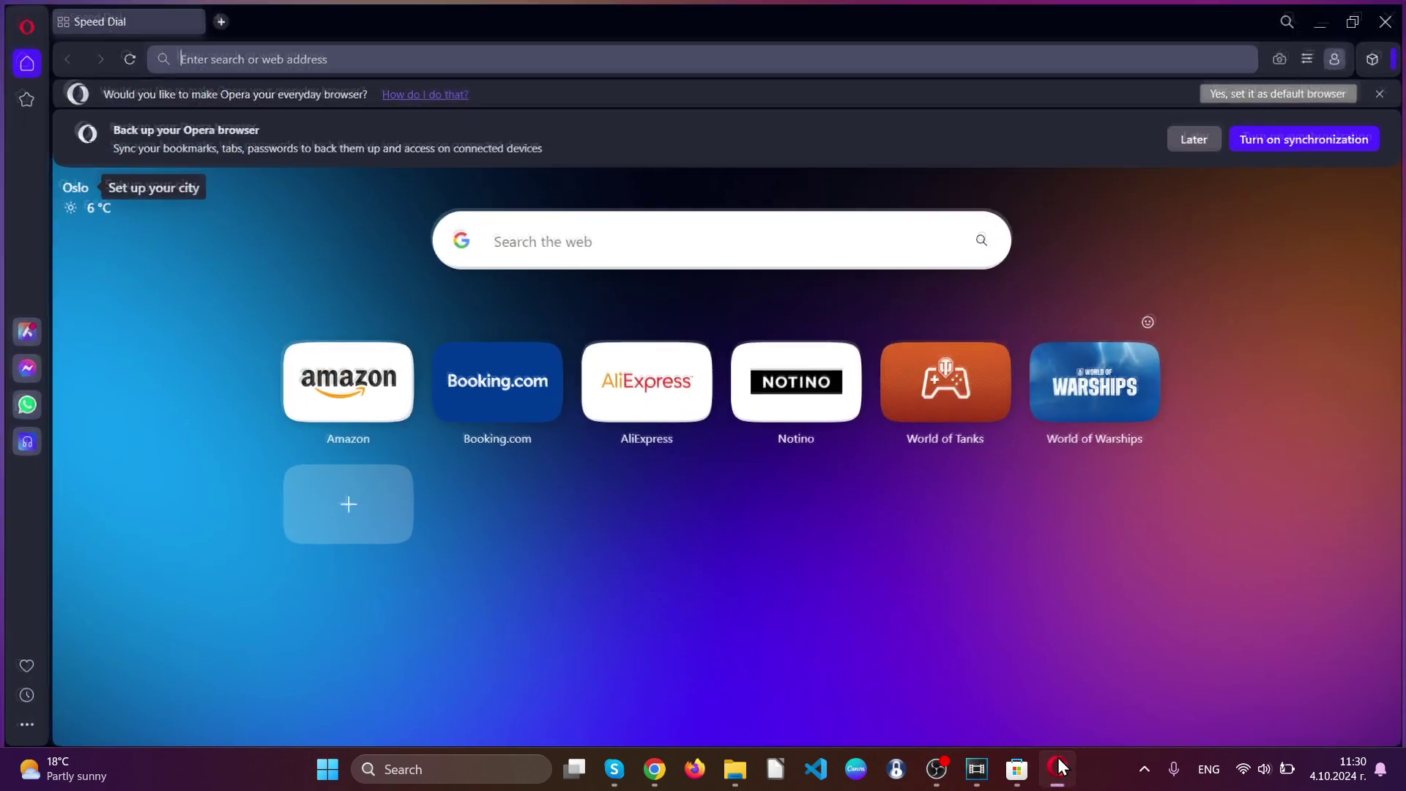
click(1375, 55)
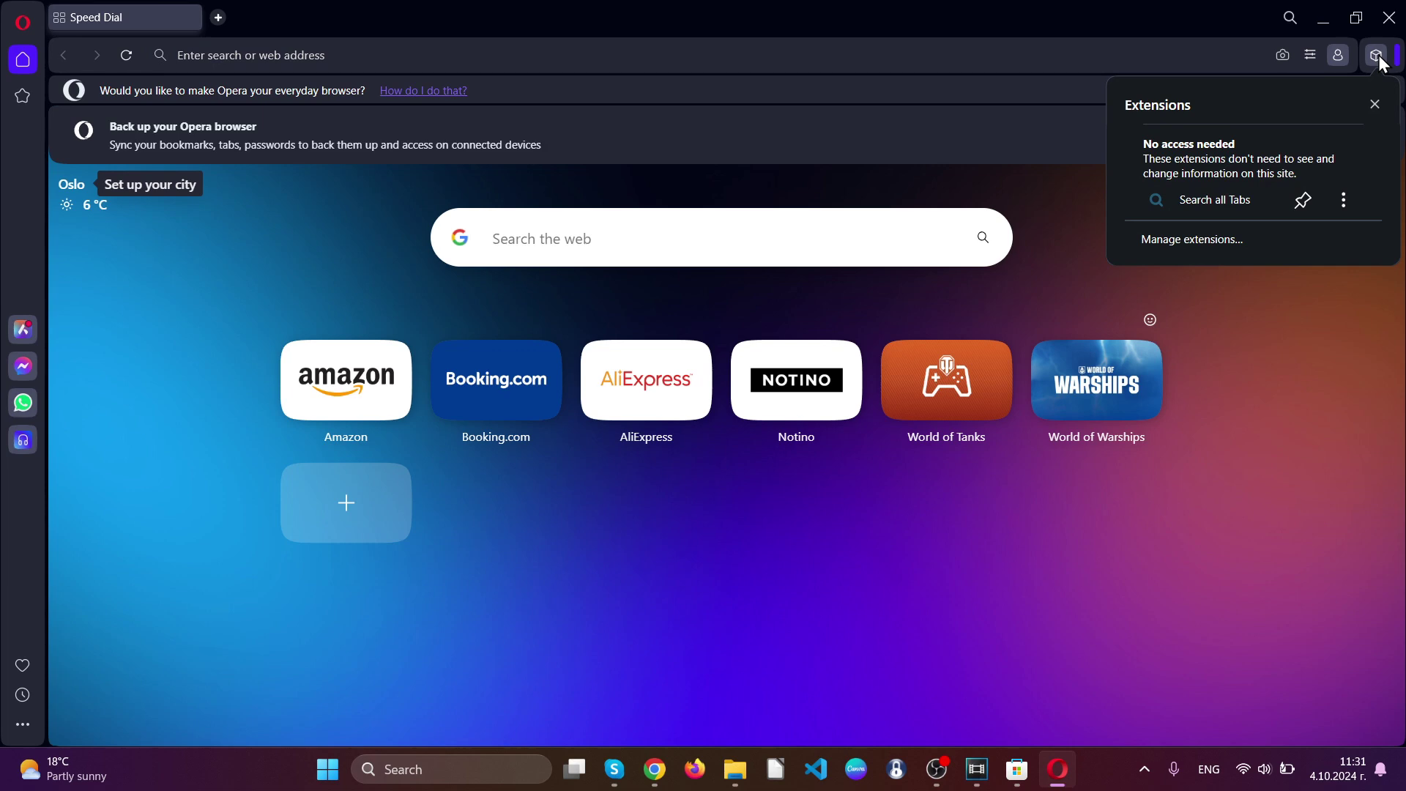
click(1340, 207)
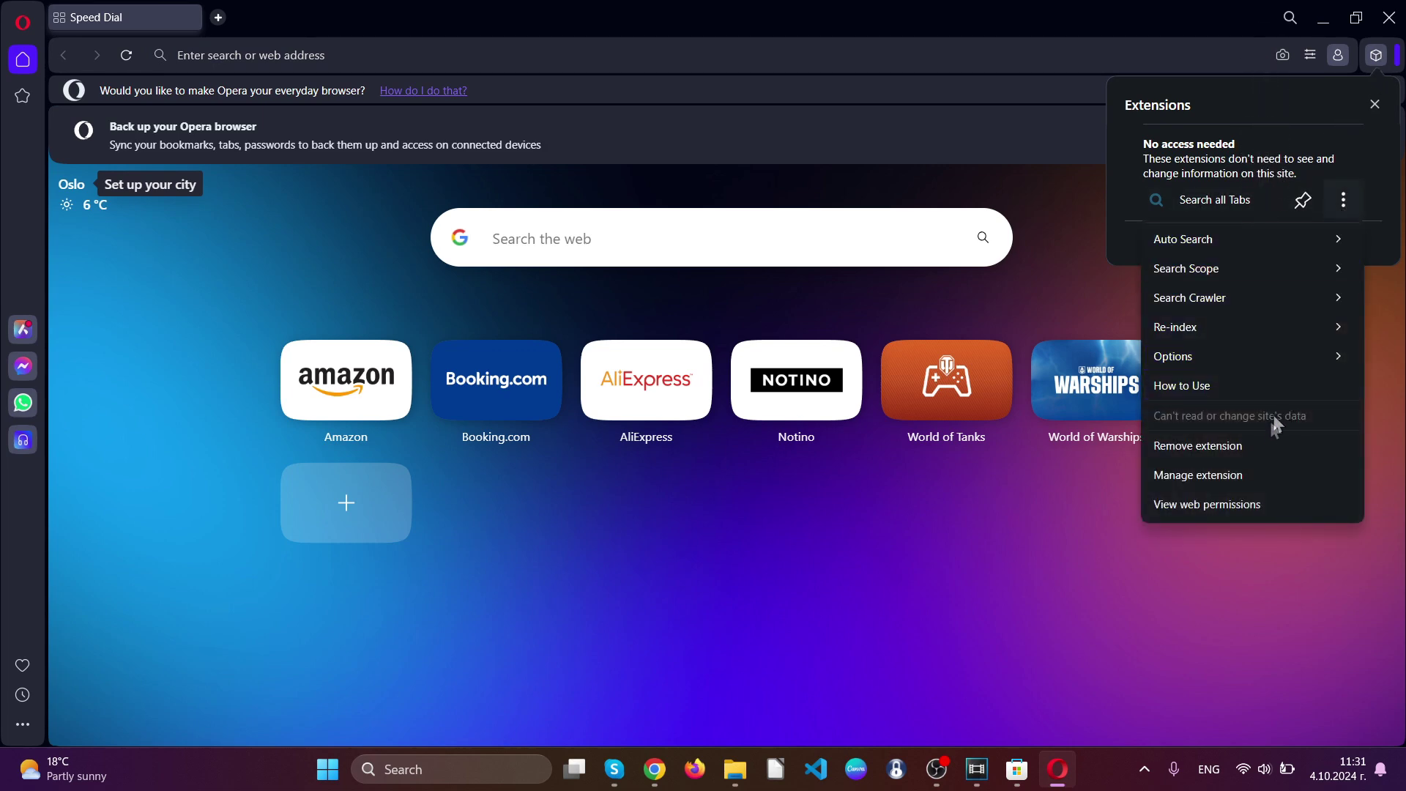
click(1262, 445)
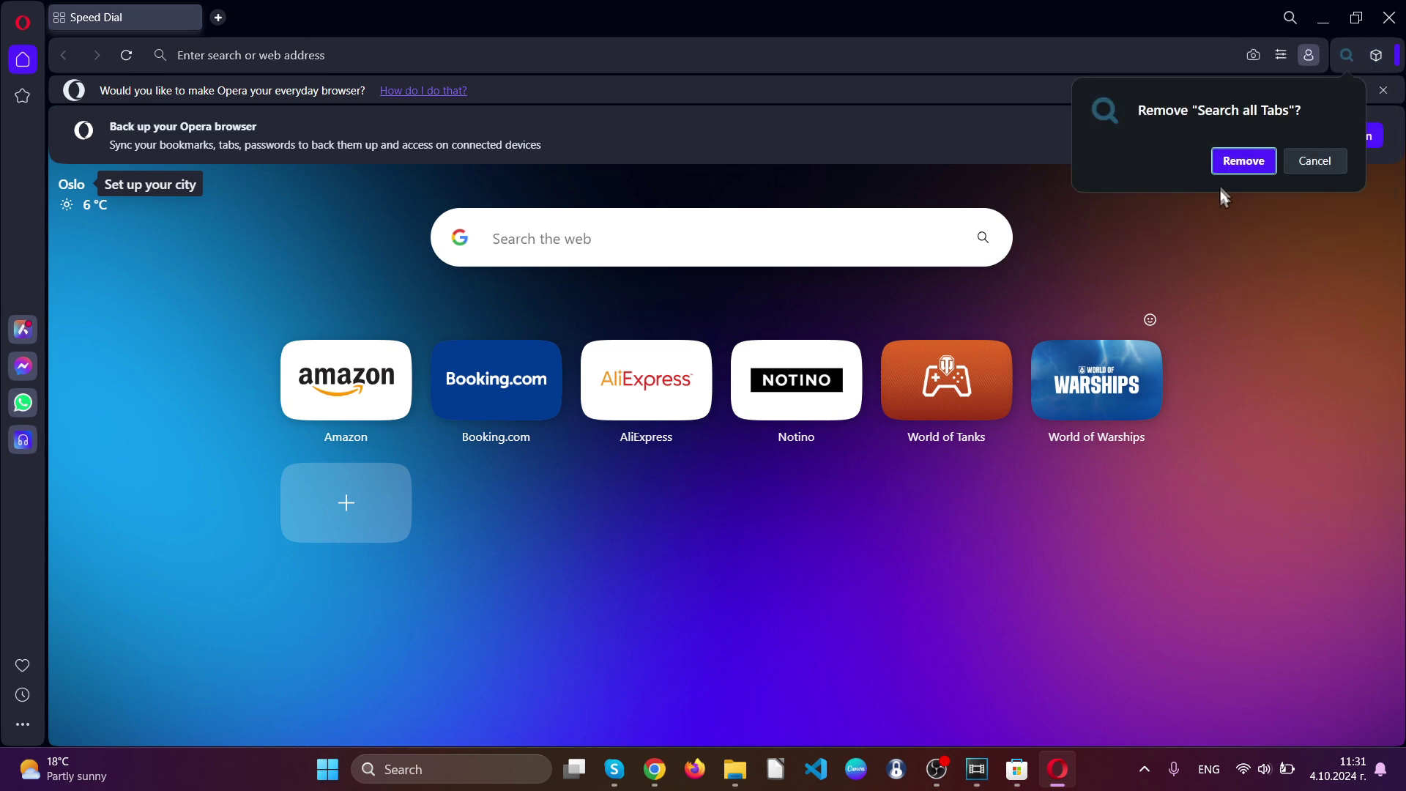
click(1225, 165)
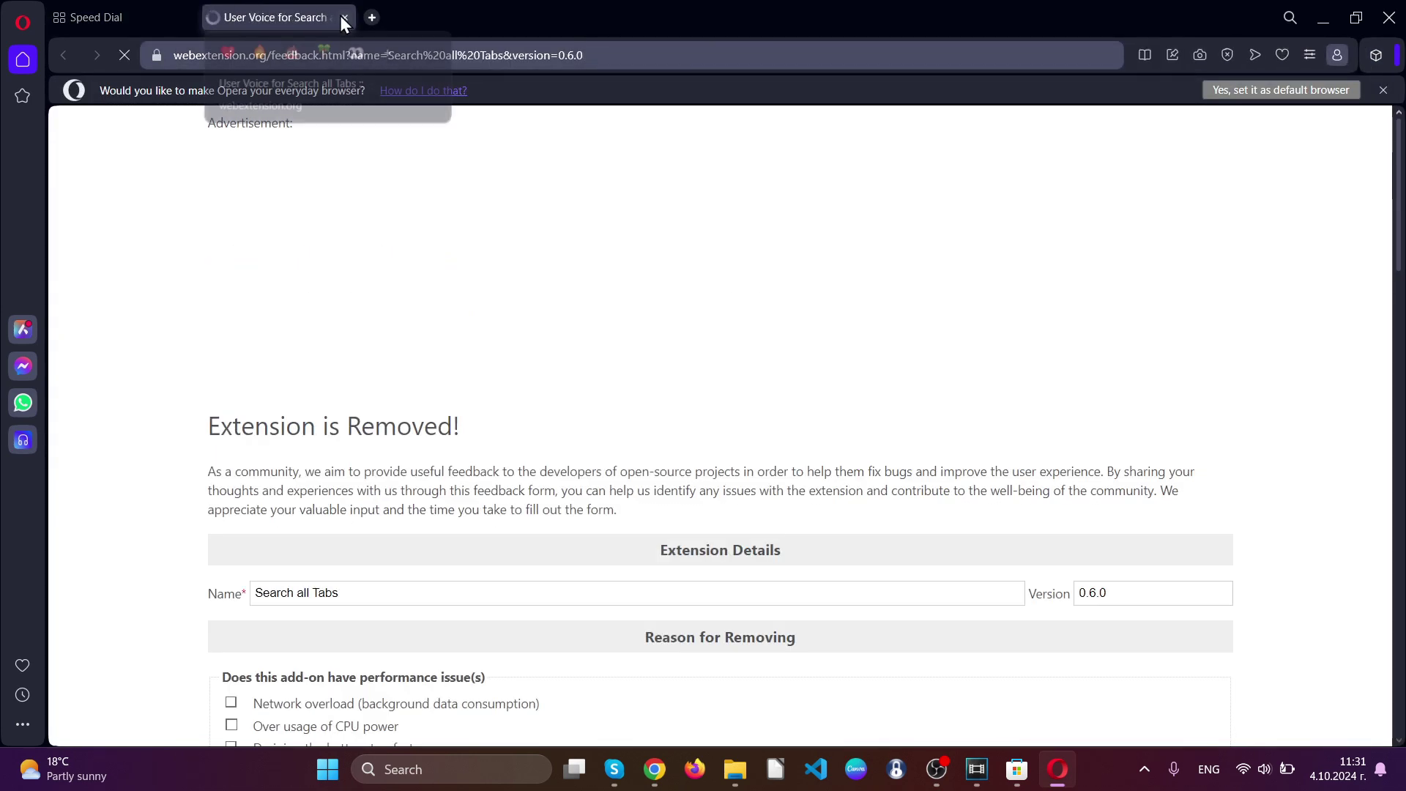
click(344, 17)
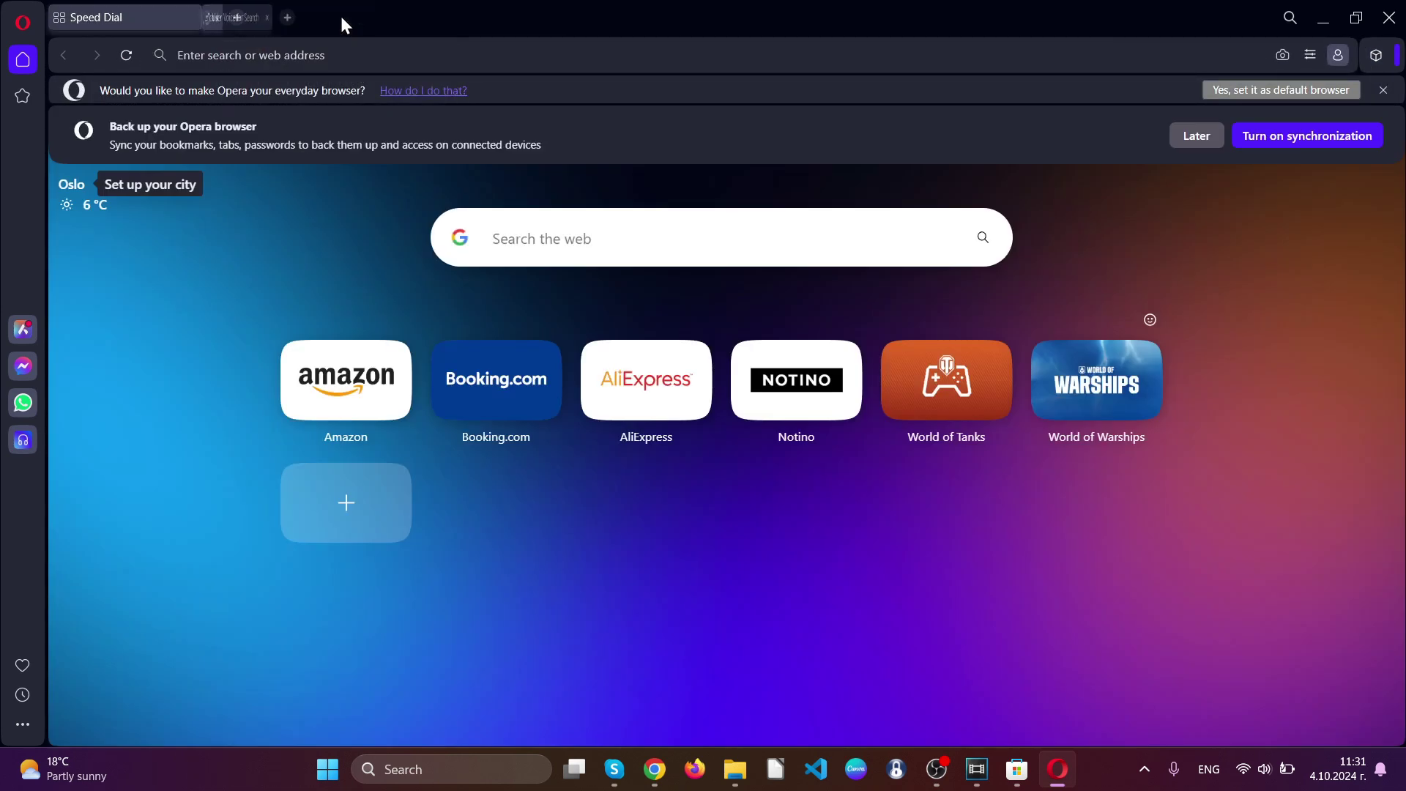
Delete Opera's browsing data for All time from the Advanced tab under opera://settings Privacy & security.
click(307, 55)
text(opera/settings)
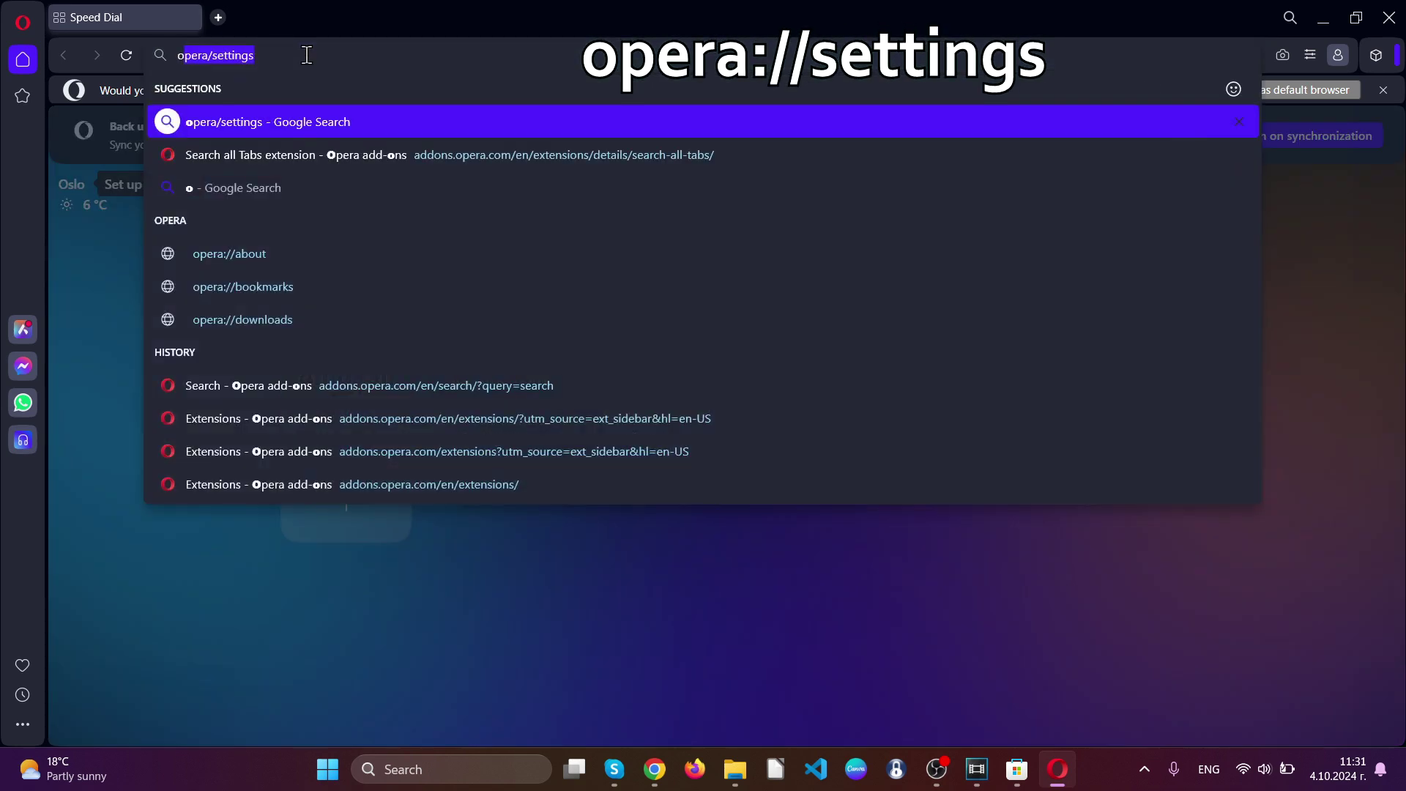
text(pera://)
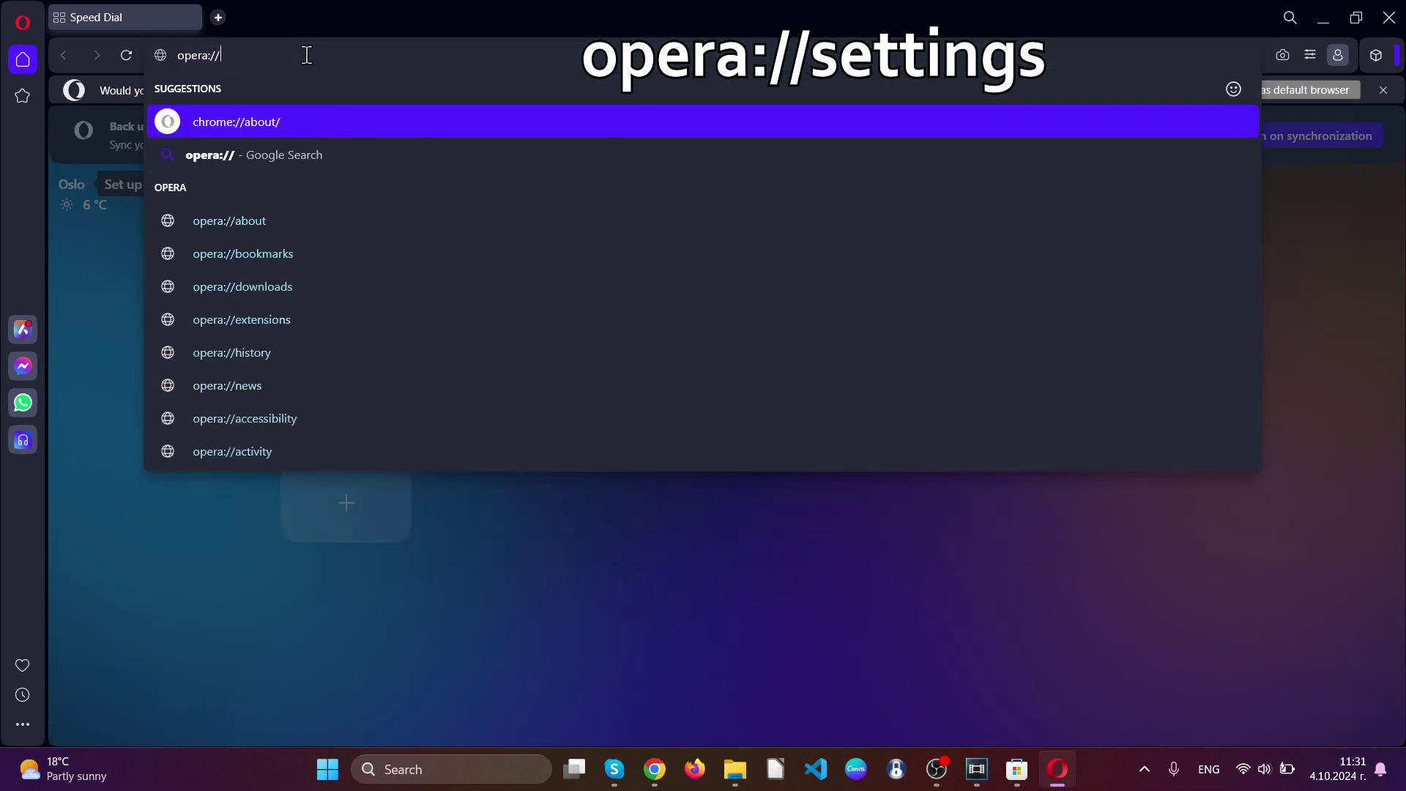
text(settings)
key(Return)
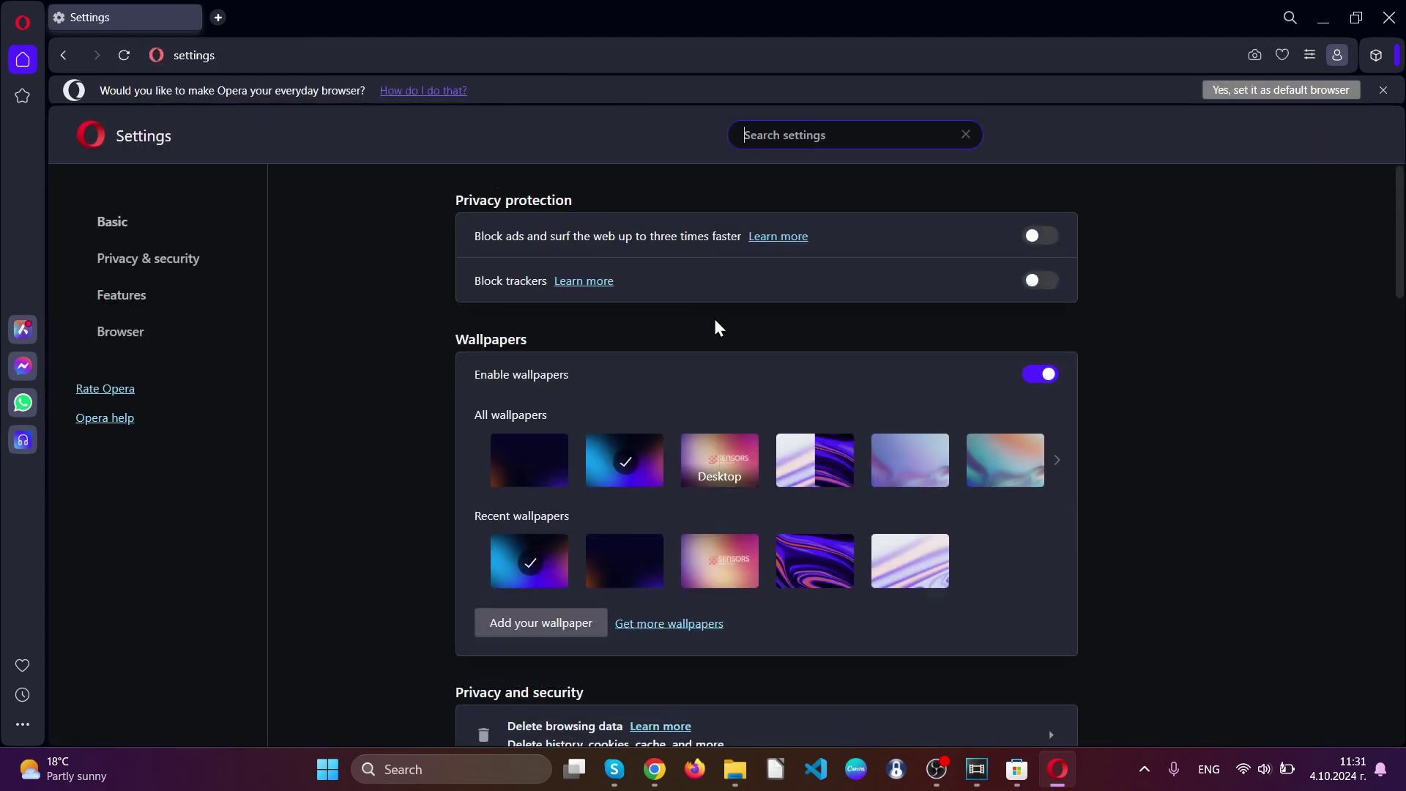
click(138, 264)
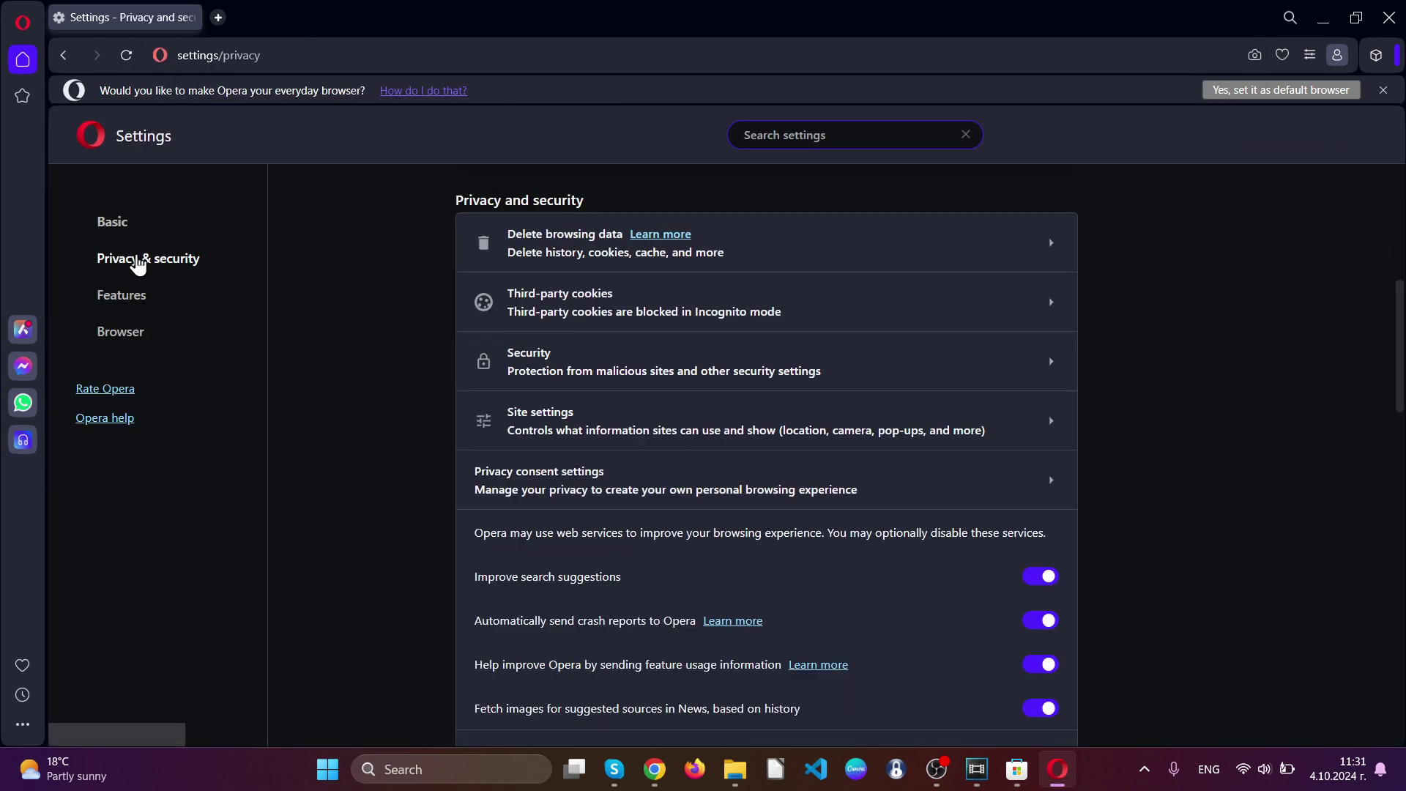
click(543, 245)
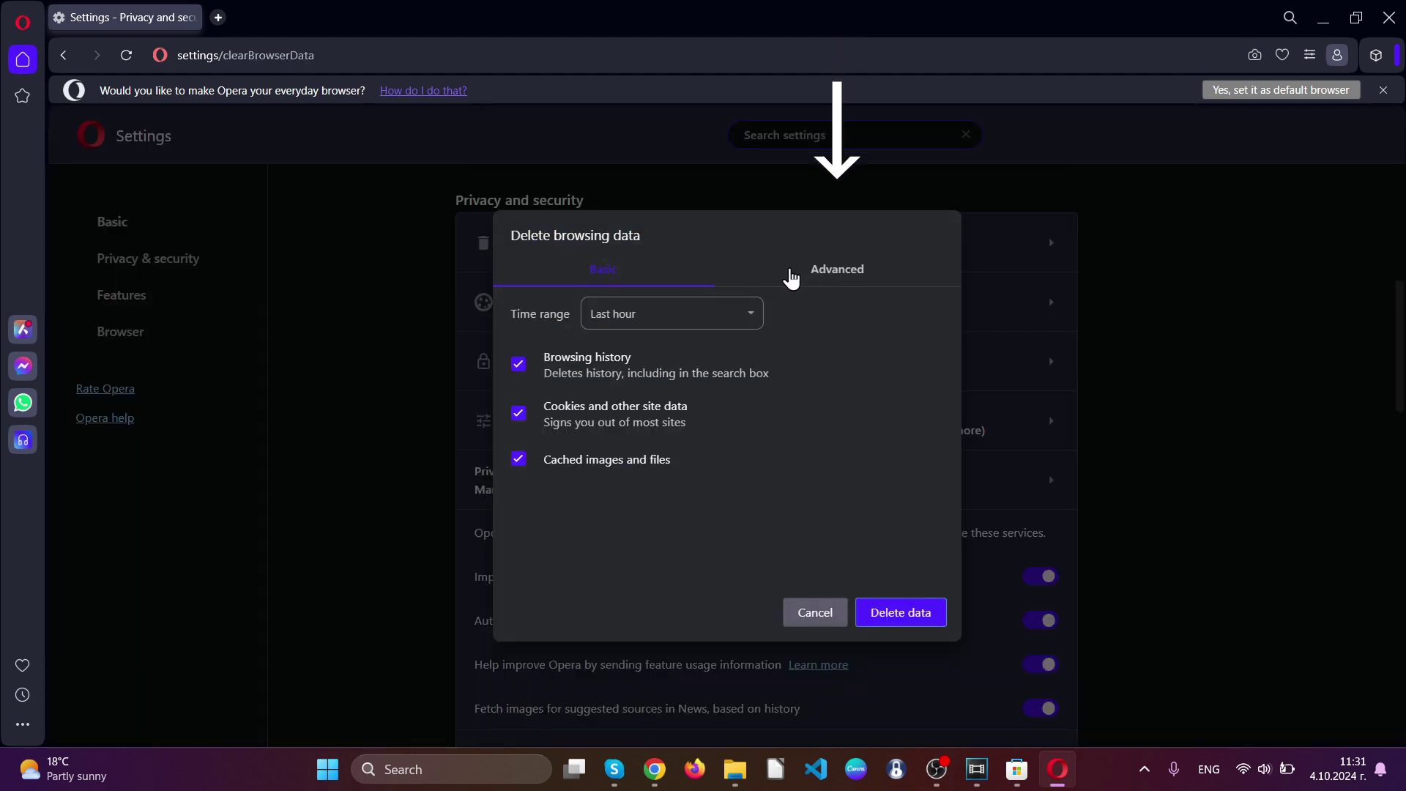
click(829, 282)
click(714, 317)
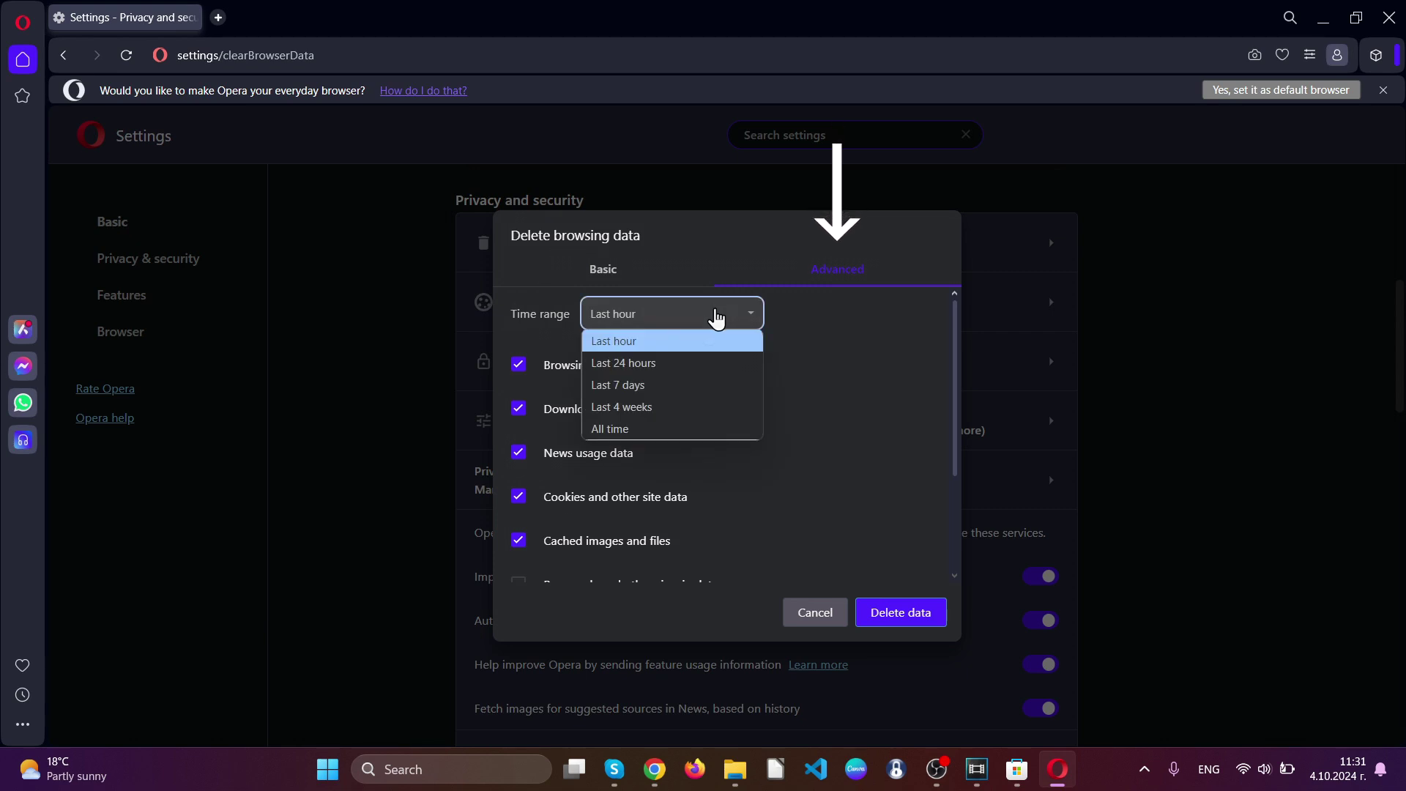
click(671, 426)
scroll(670, 423, down, 2)
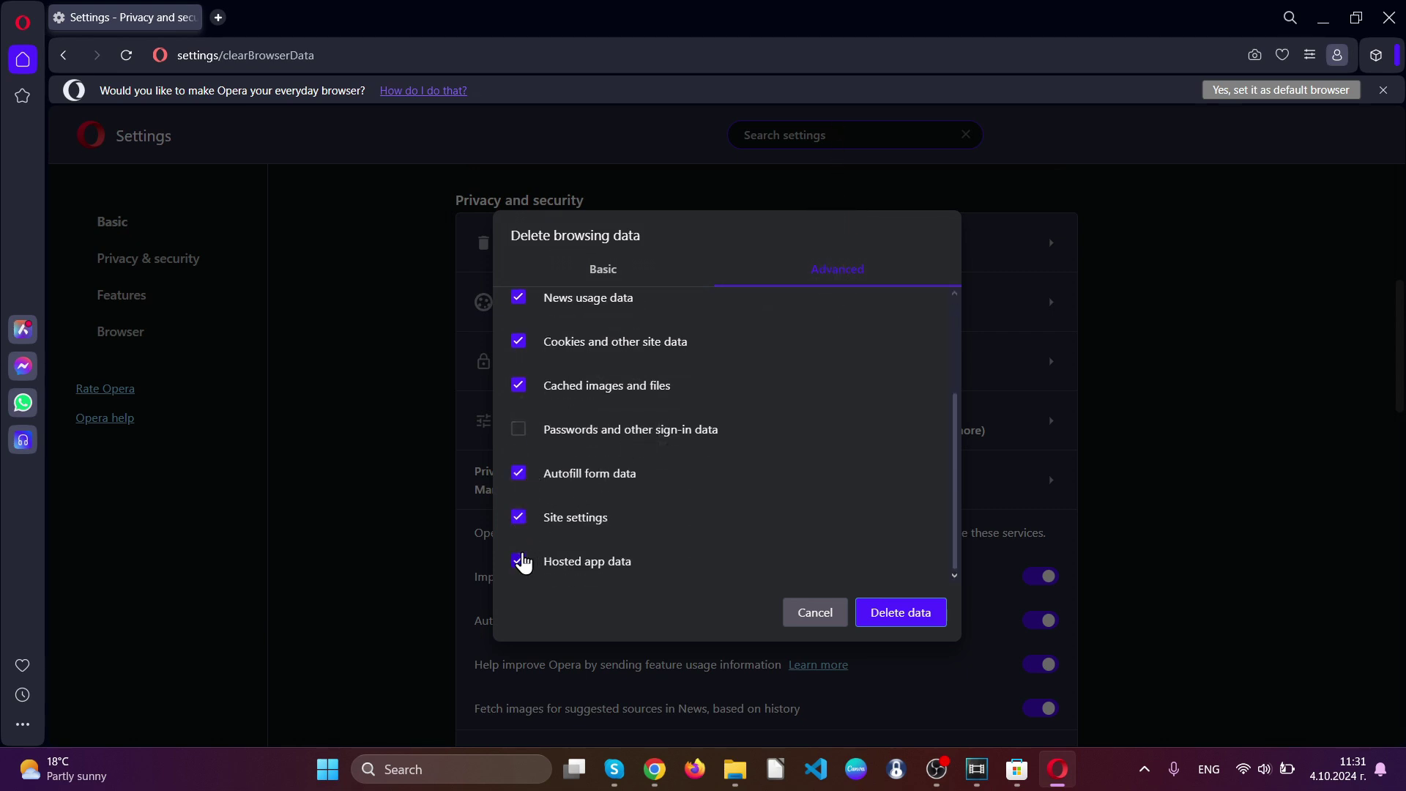
click(901, 611)
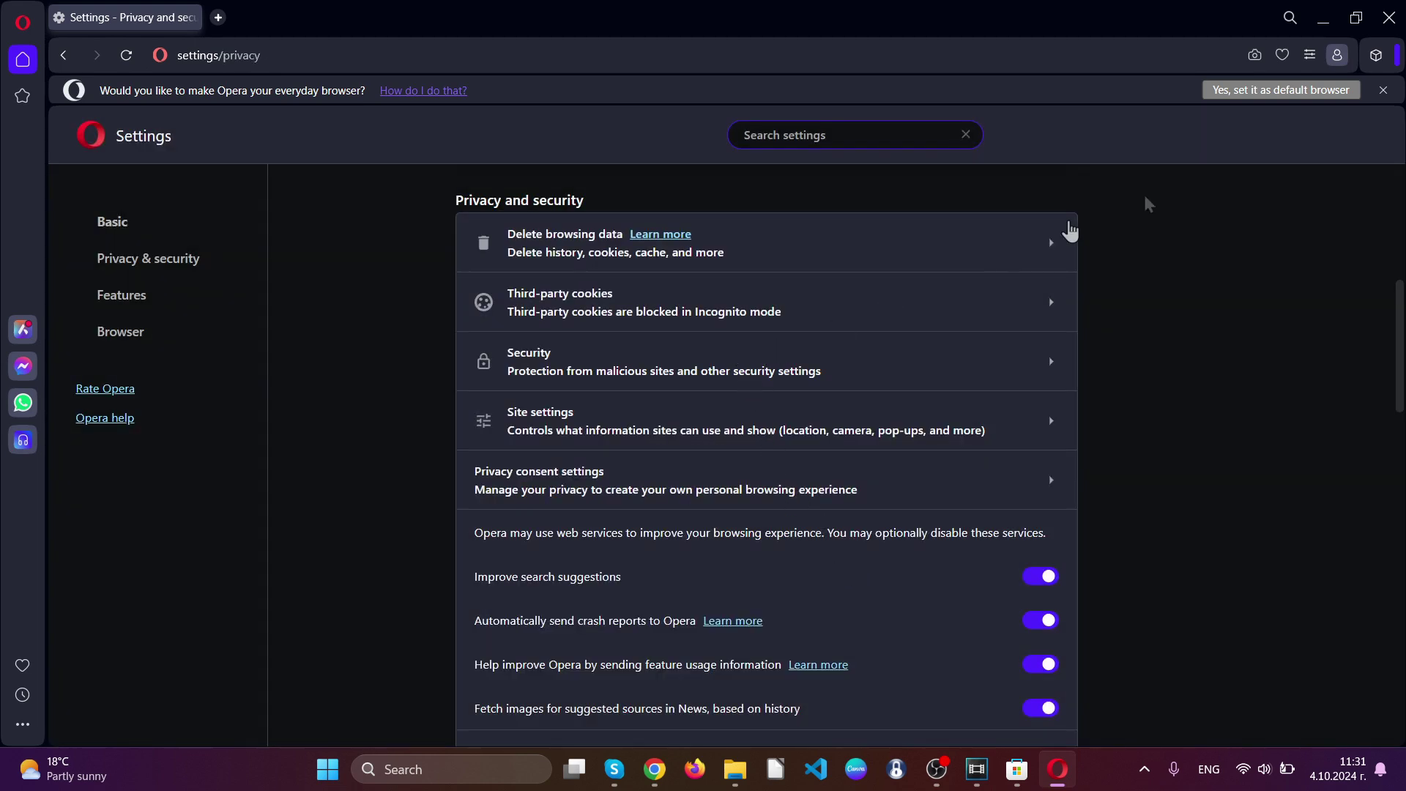
Close the Opera window, leaving the Sensors Tech Forum desktop showing.
click(1390, 18)
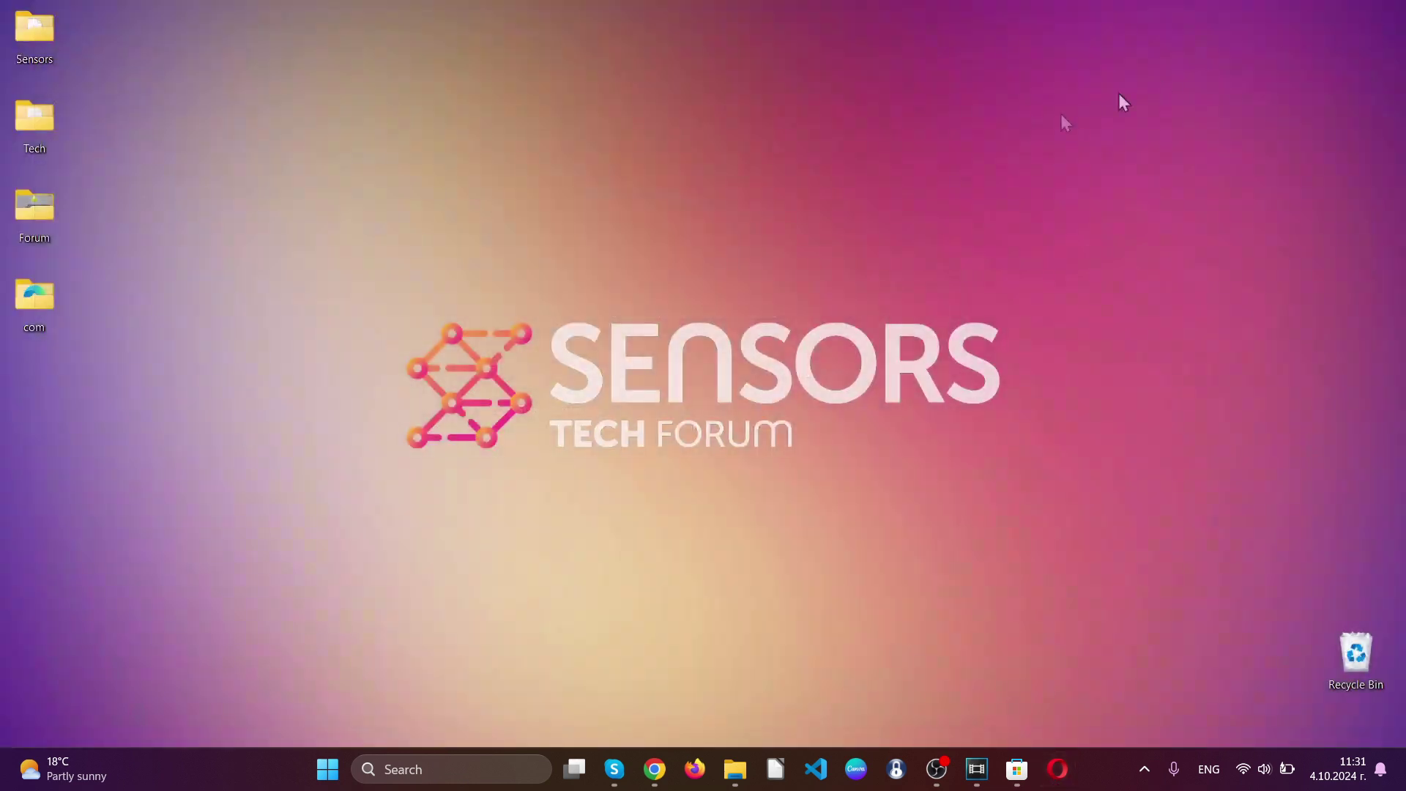